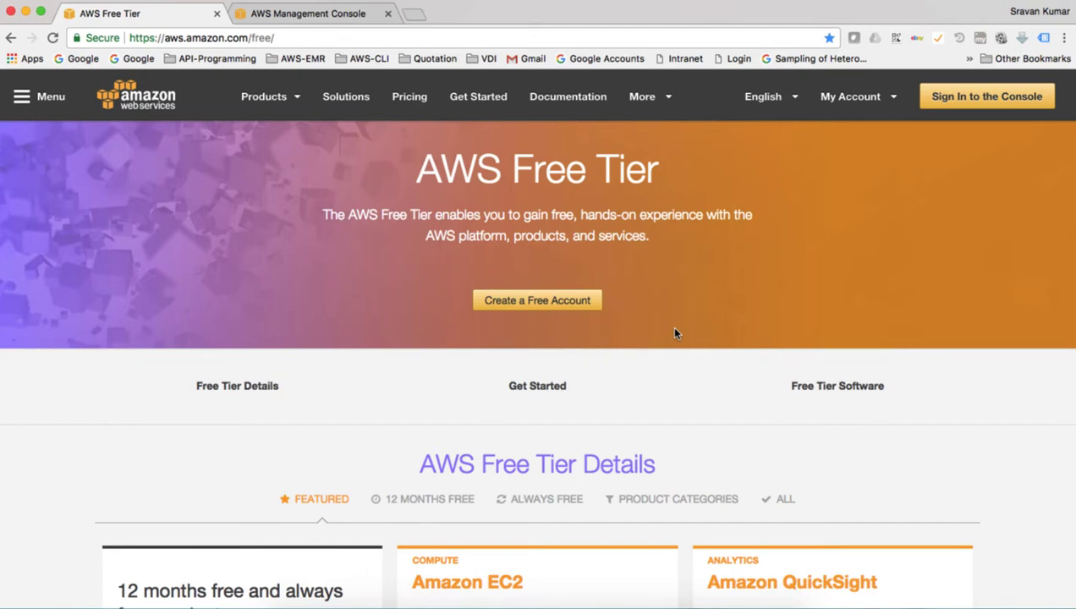
scroll(674, 332, "down", 3)
scroll(674, 332, "up", 3)
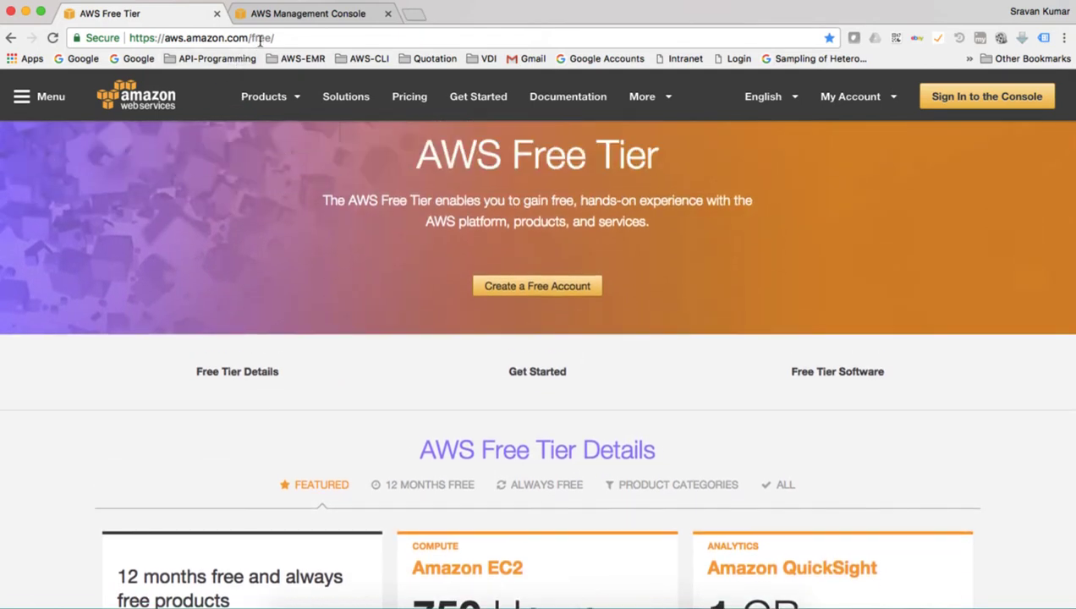
scroll(397, 370, "down", 1)
scroll(397, 370, "down", 5)
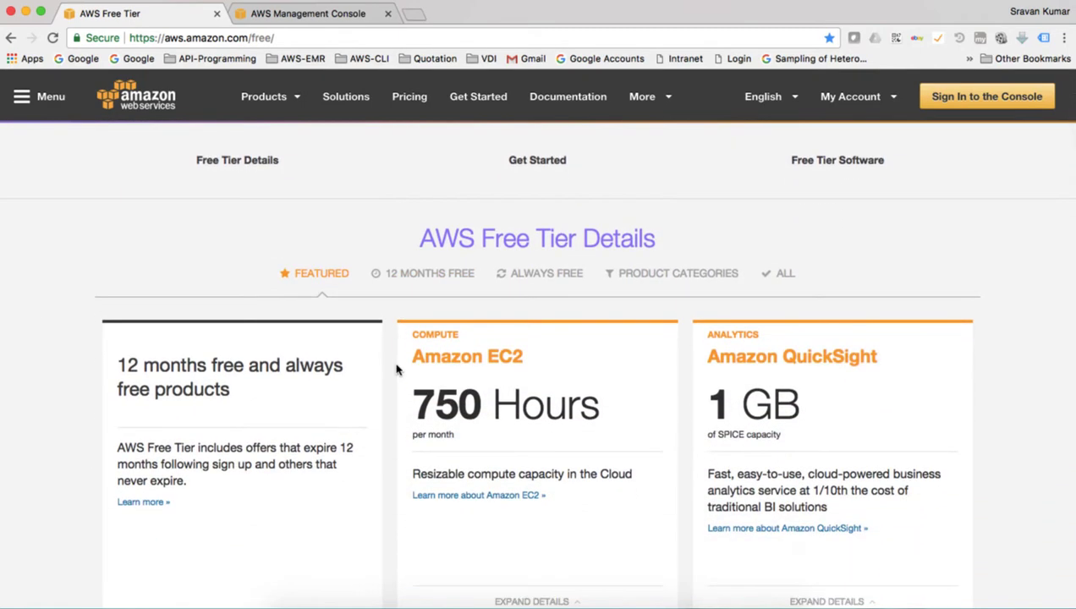
scroll(107, 333, "down", 2)
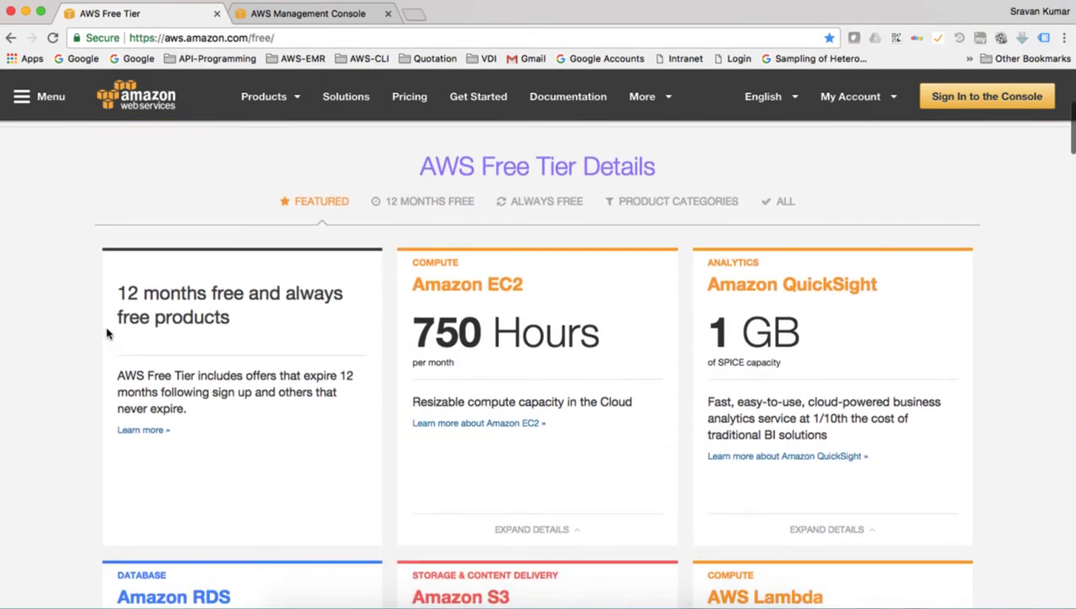
scroll(107, 333, "down", 3)
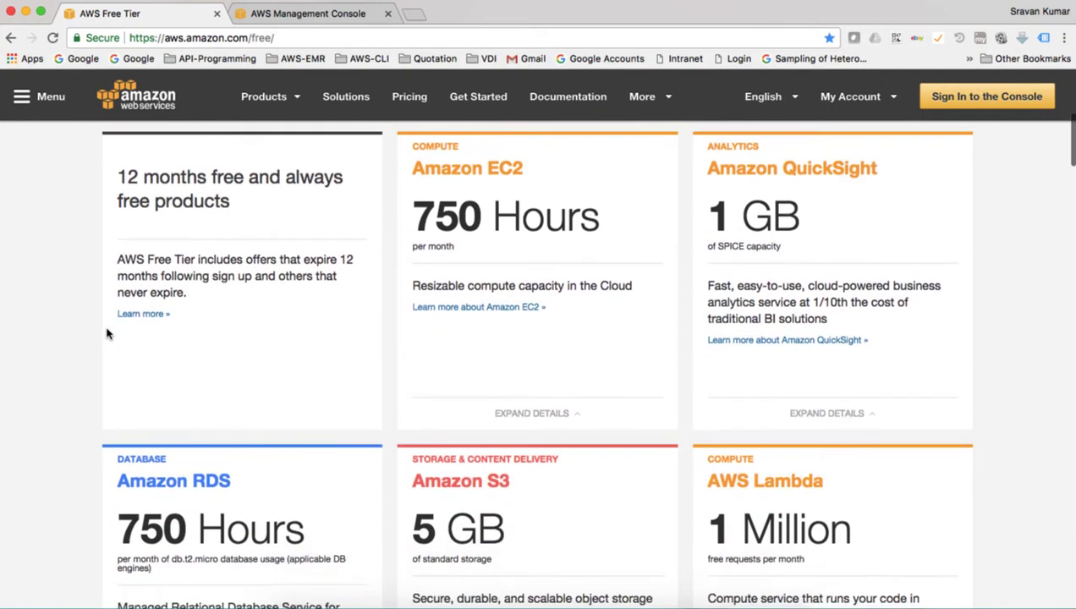
scroll(108, 334, "down", 3)
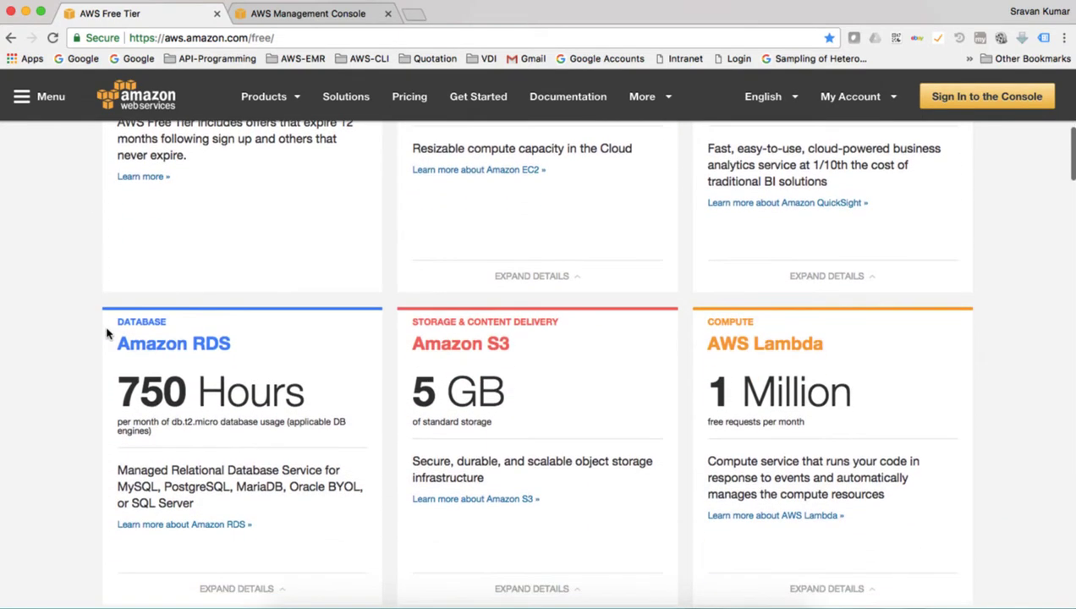
scroll(107, 333, "down", 5)
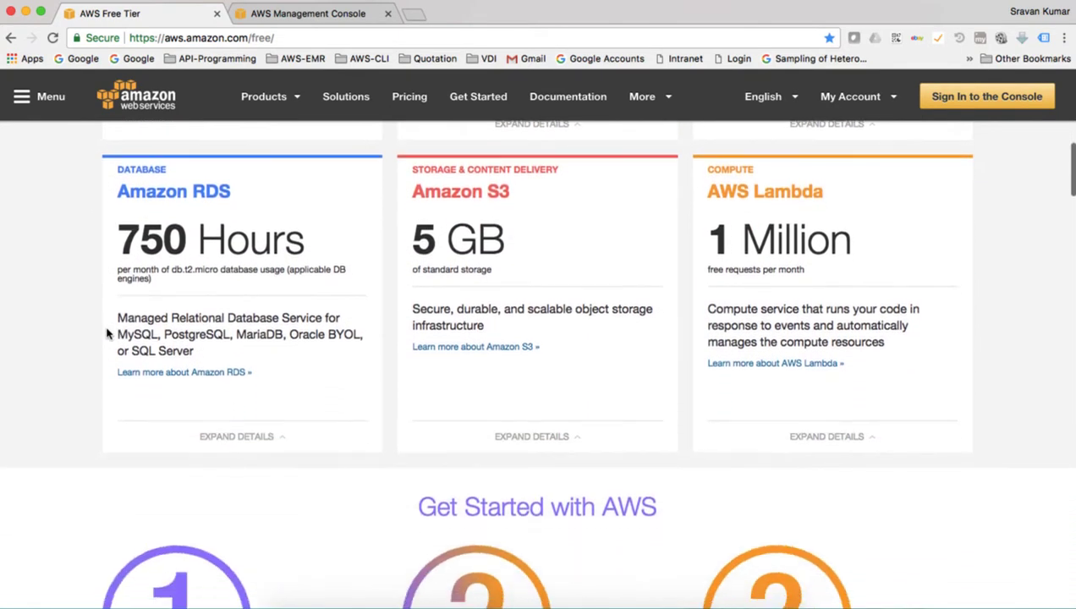
scroll(107, 334, "down", 5)
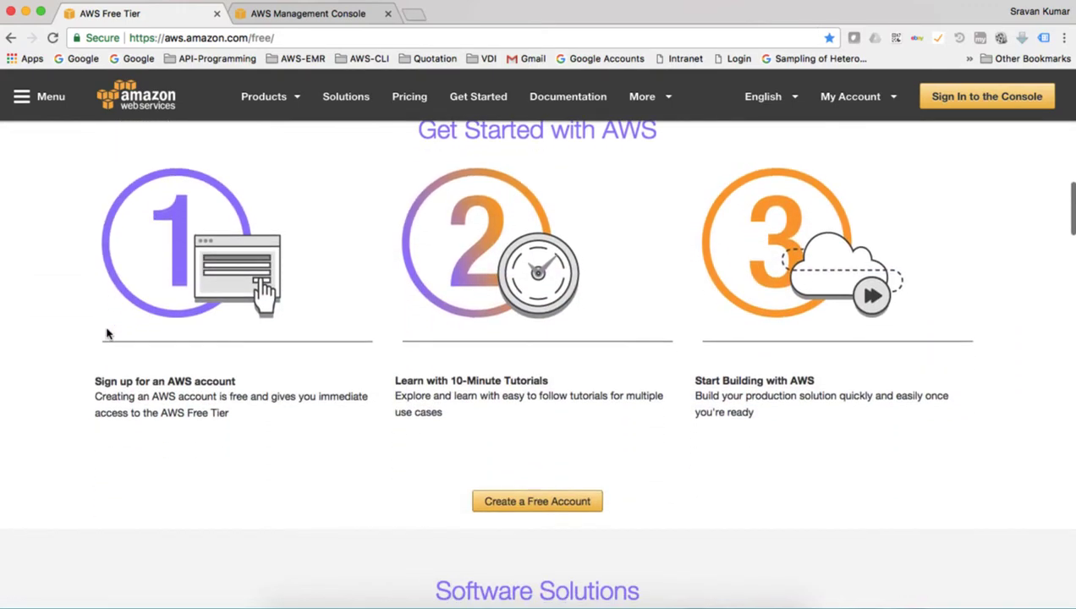
scroll(108, 334, "up", 10)
scroll(107, 334, "up", 3)
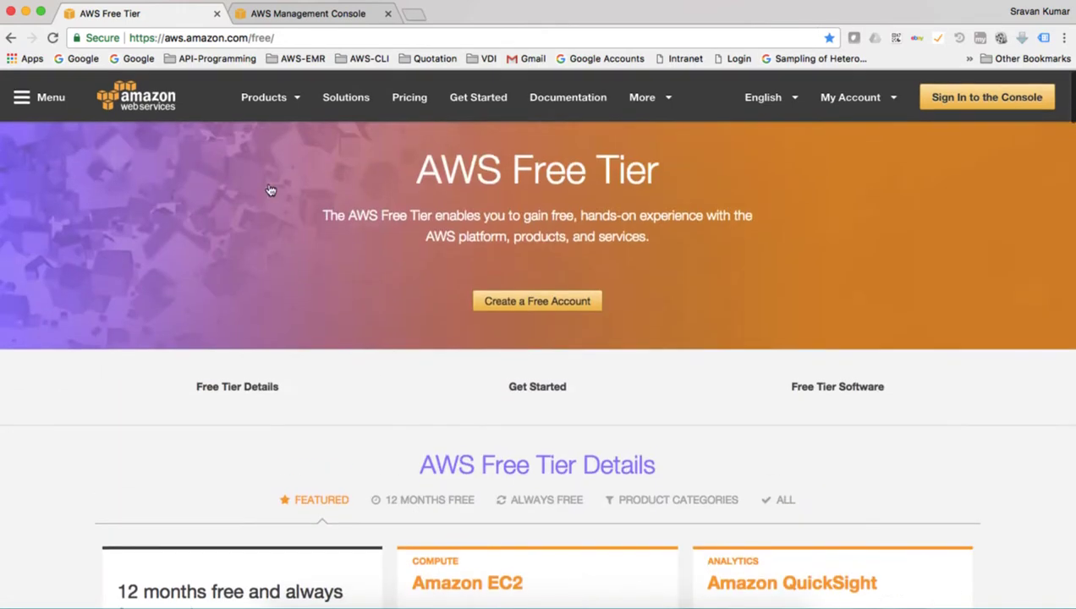
- In the AWS Management Console, choose My Account from the account name menu
left_click(336, 14)
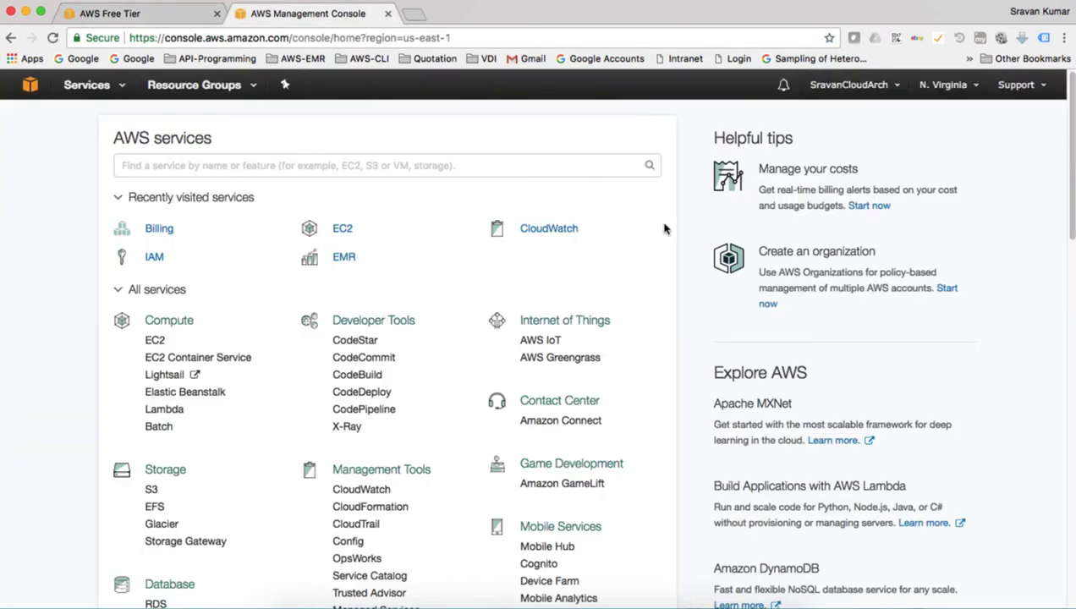
left_click(896, 89)
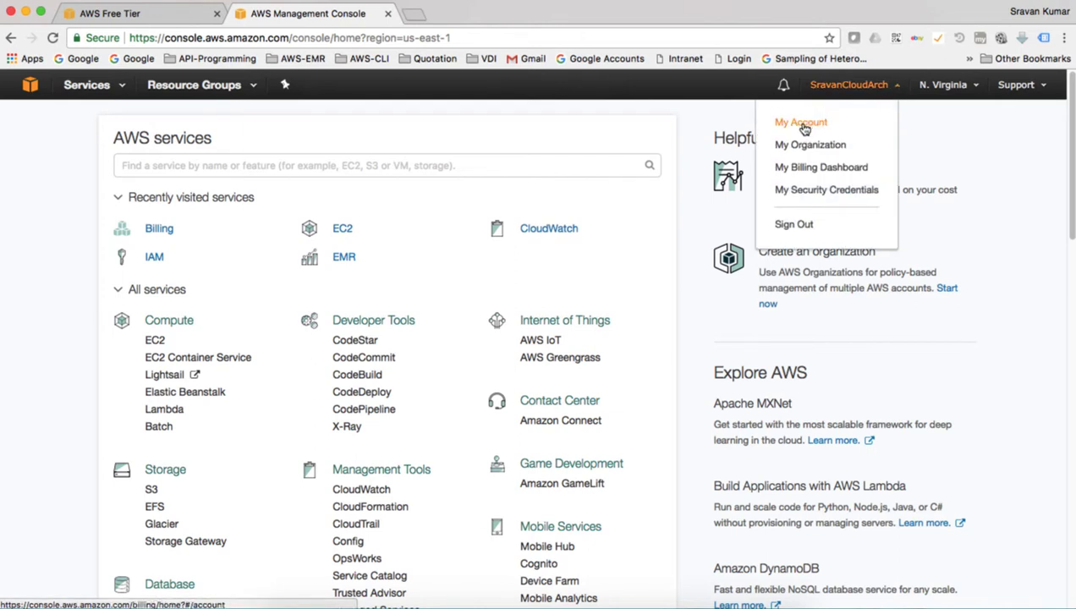
left_click(801, 123)
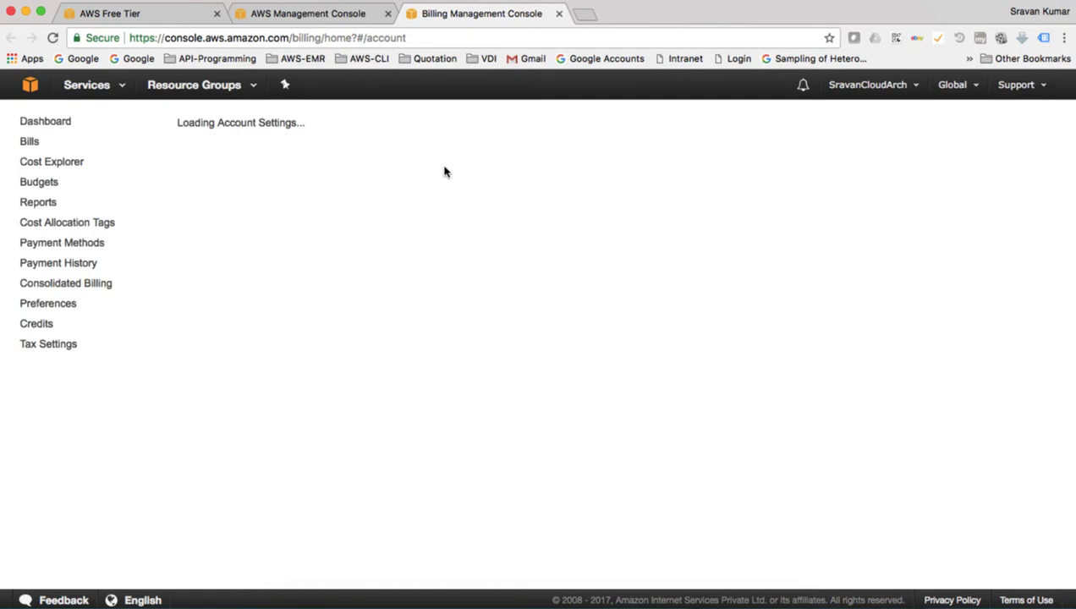
- Enable Receive Billing Alerts in Billing Preferences, save, and follow Manage Billing Alerts into CloudWatch
left_click(49, 304)
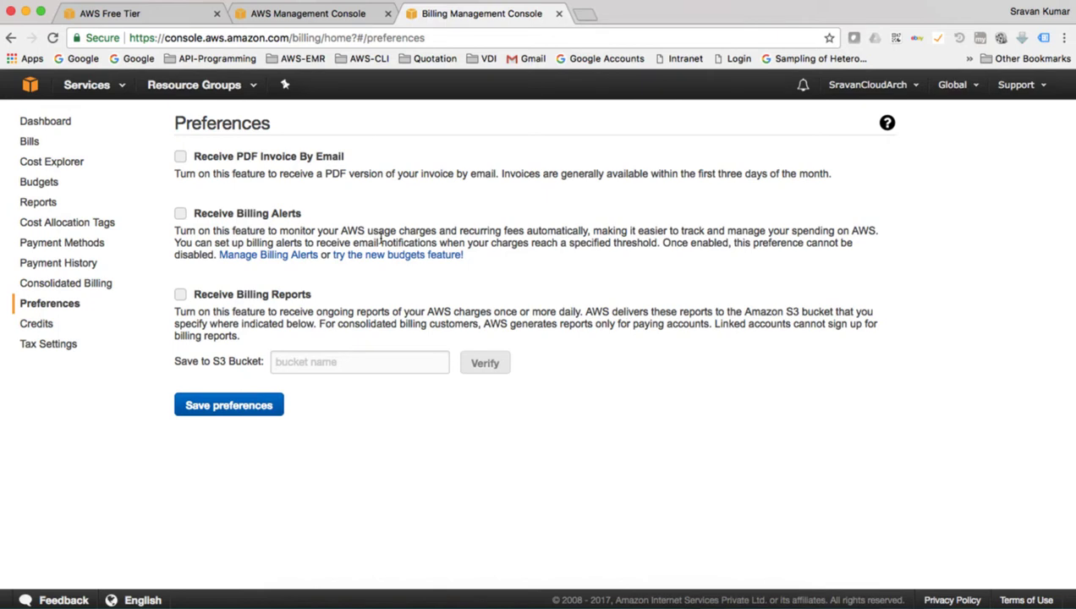
left_click(181, 216)
left_click(214, 411)
left_click(260, 256)
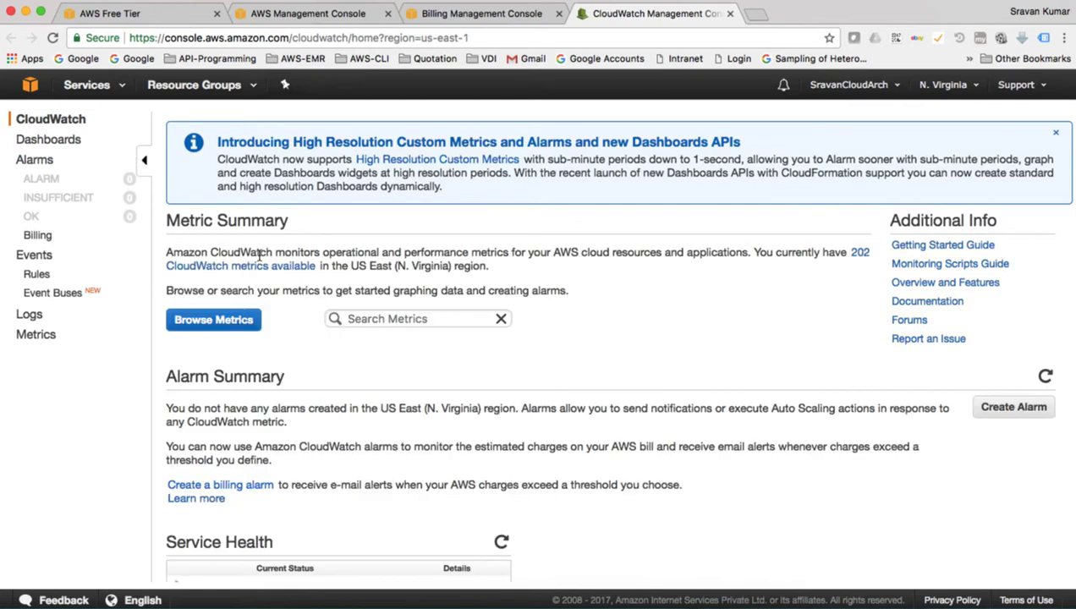
- Start a new CloudWatch billing alarm with a 10 USD spending threshold
left_click(37, 237)
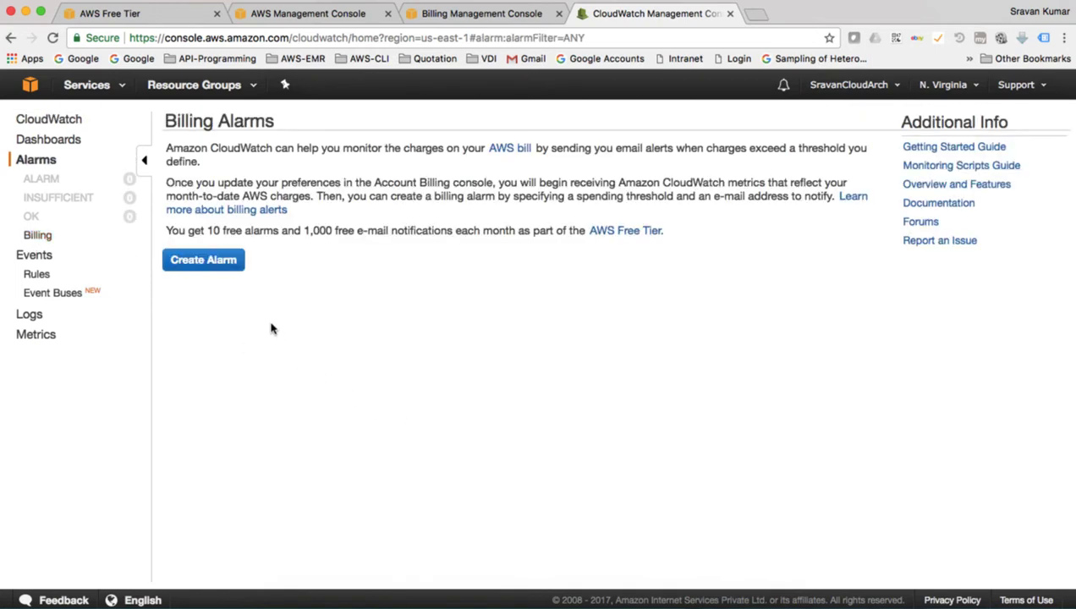
left_click(219, 260)
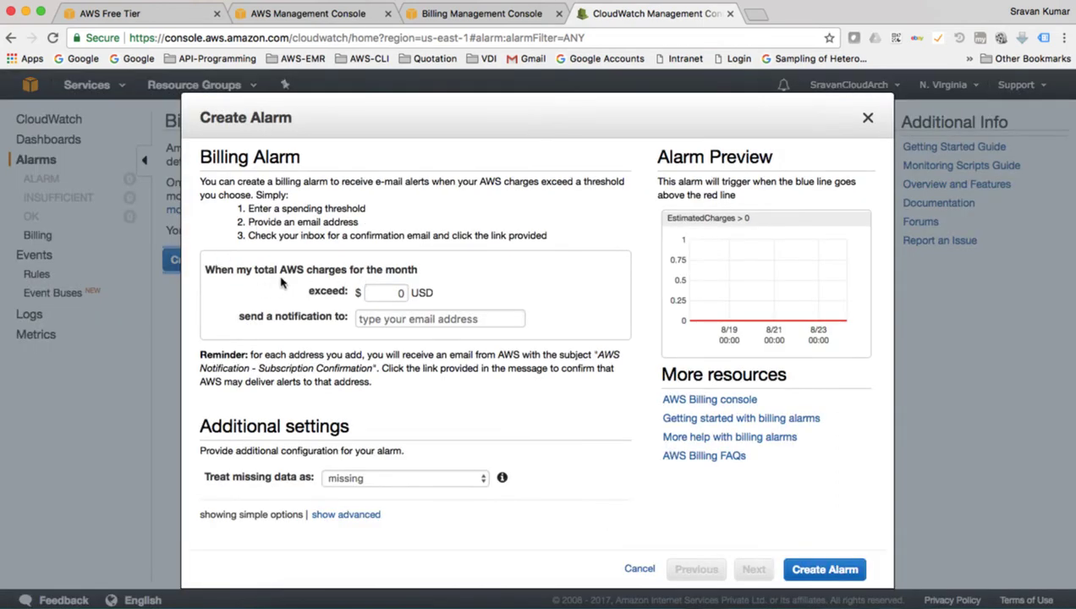
double_click(403, 292)
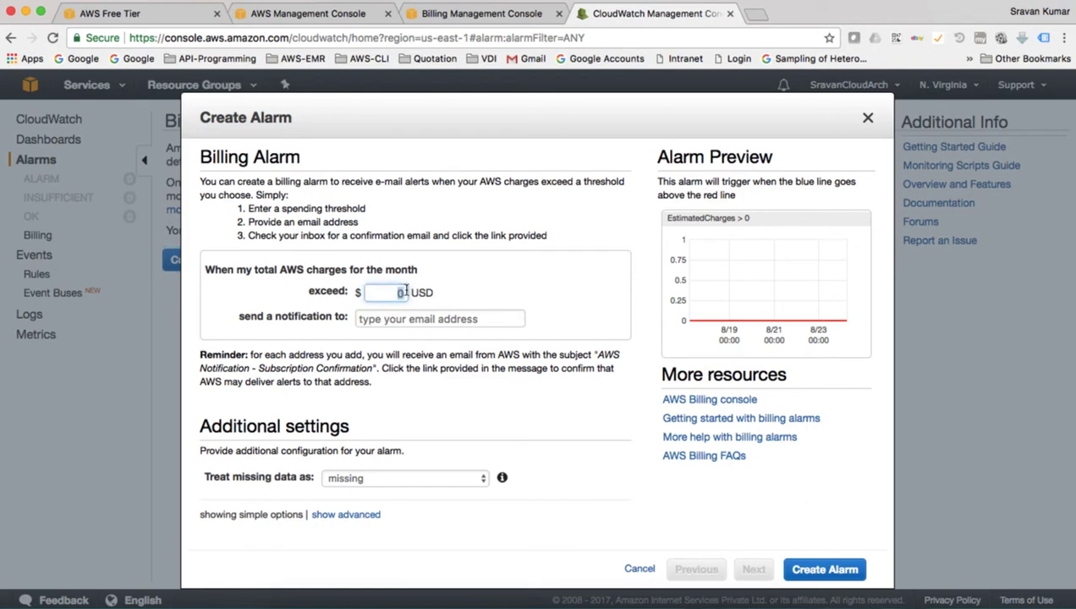
type("10")
- Add the Gmail notification address, create the alarm, and resend the confirmation e-mail
left_click(393, 321)
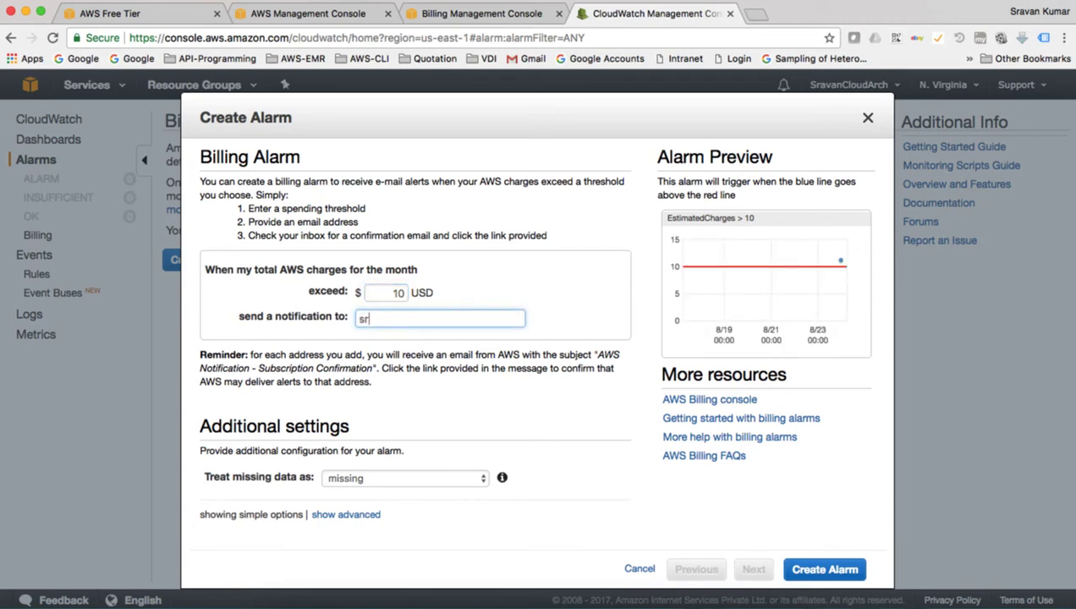
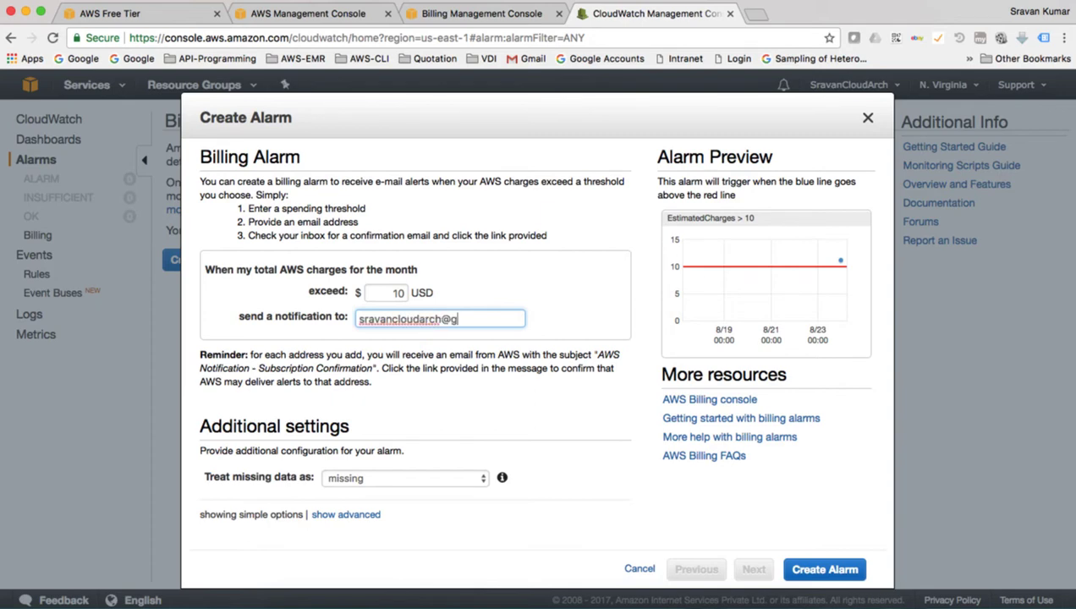
left_click(536, 395)
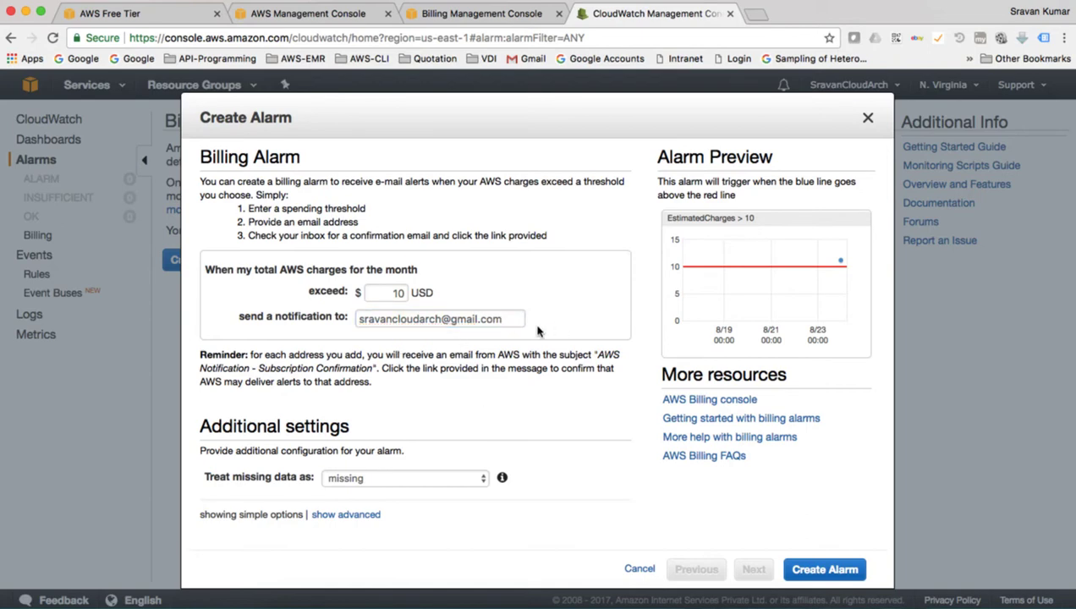
left_click(817, 571)
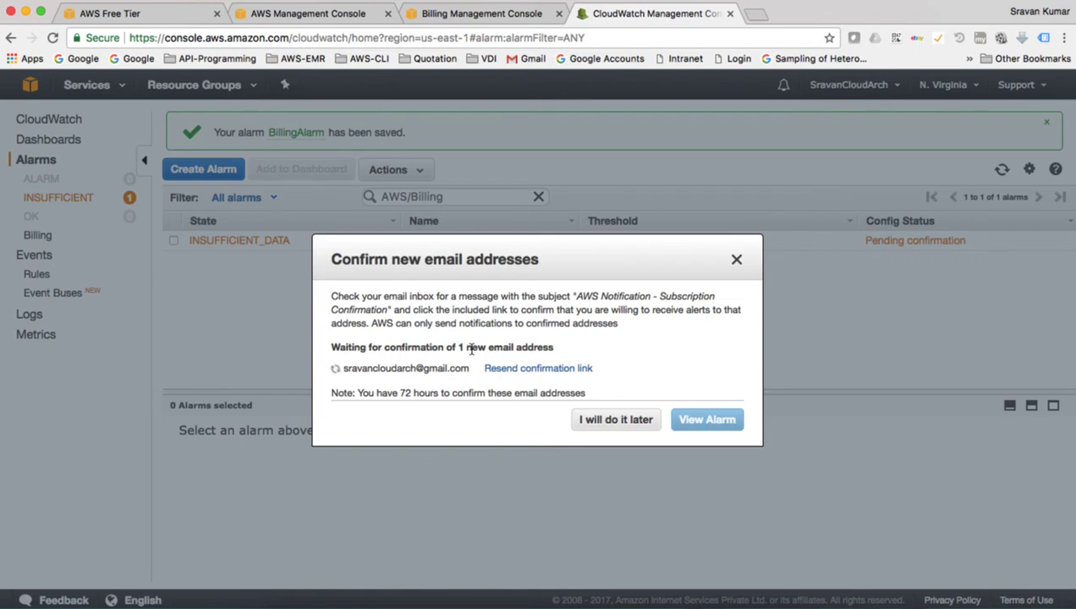
left_click(517, 373)
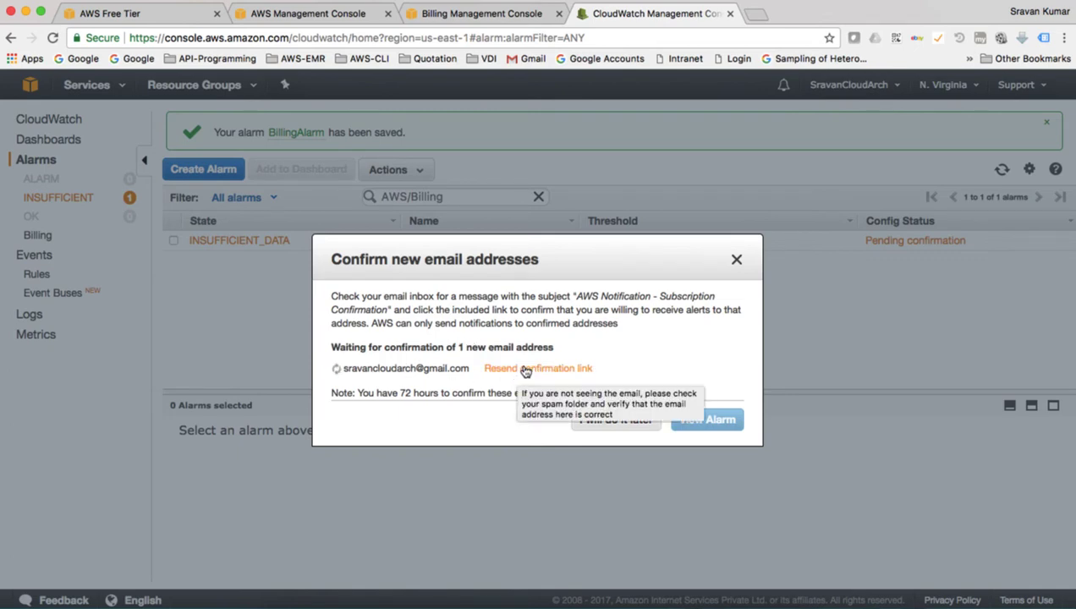
key("ctrl+t")
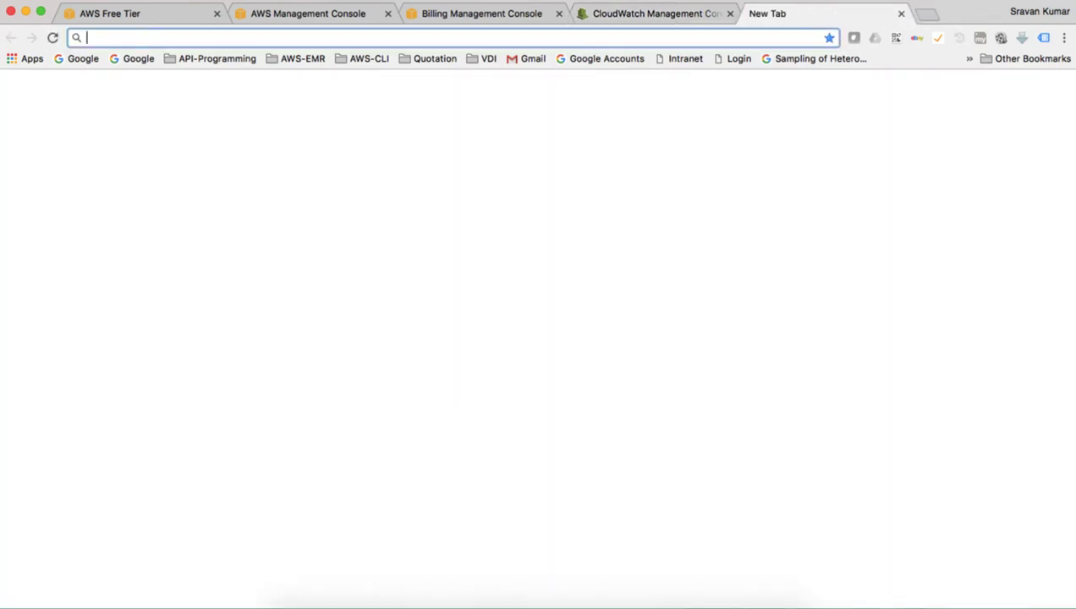
- Load Gmail and confirm the NotifyMe subscription from the AWS confirmation email
type("gma")
key("Return")
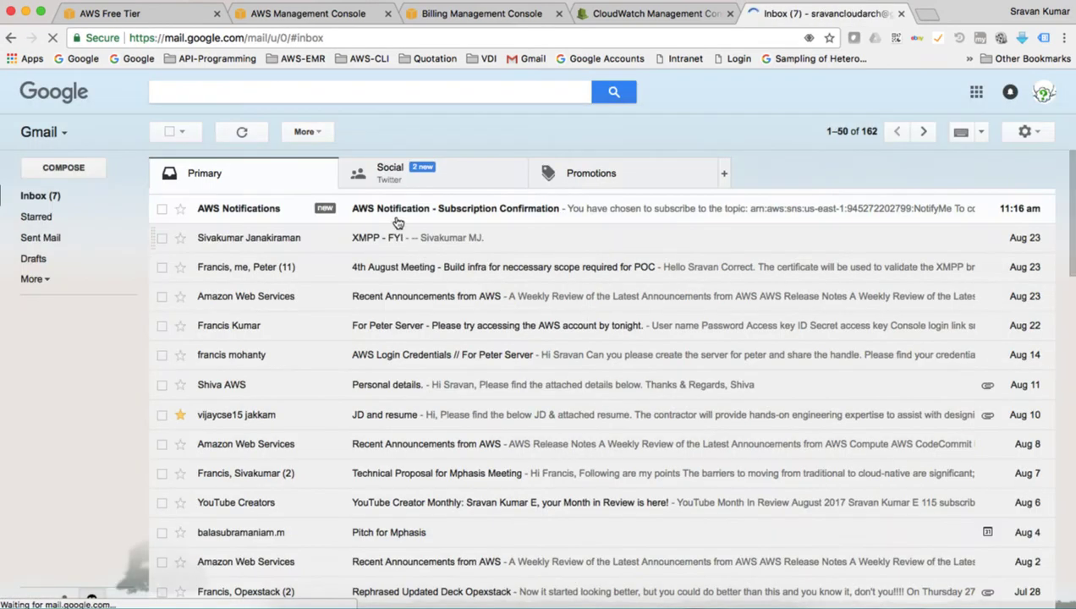
left_click(398, 220)
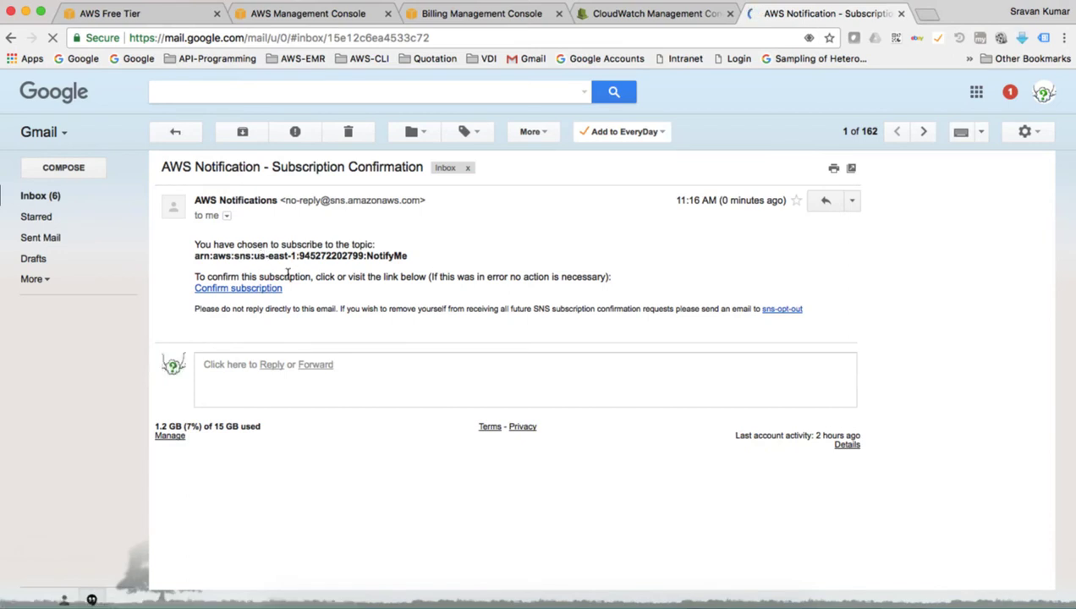
left_click(245, 288)
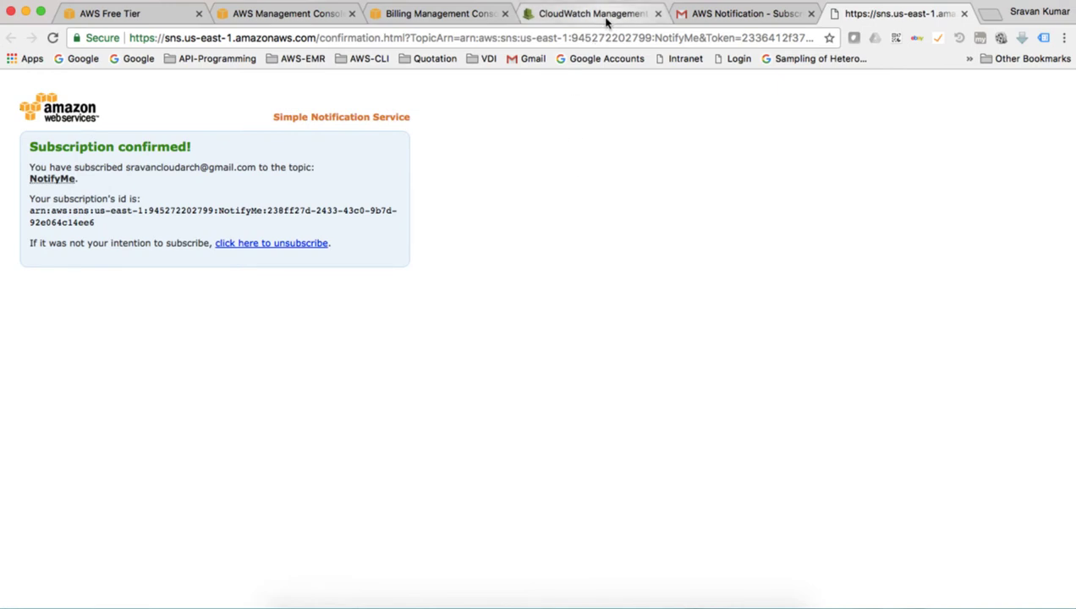
- Dismiss the CloudWatch e-mail prompt and refresh the alarm list twice to show BillingAlarm
left_click(716, 14)
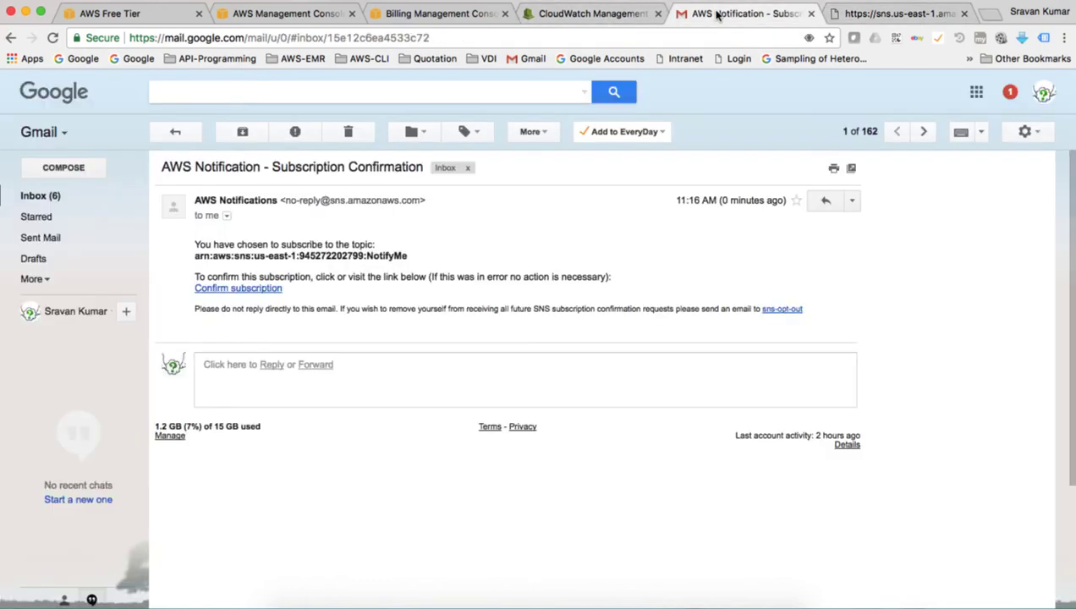
left_click(607, 17)
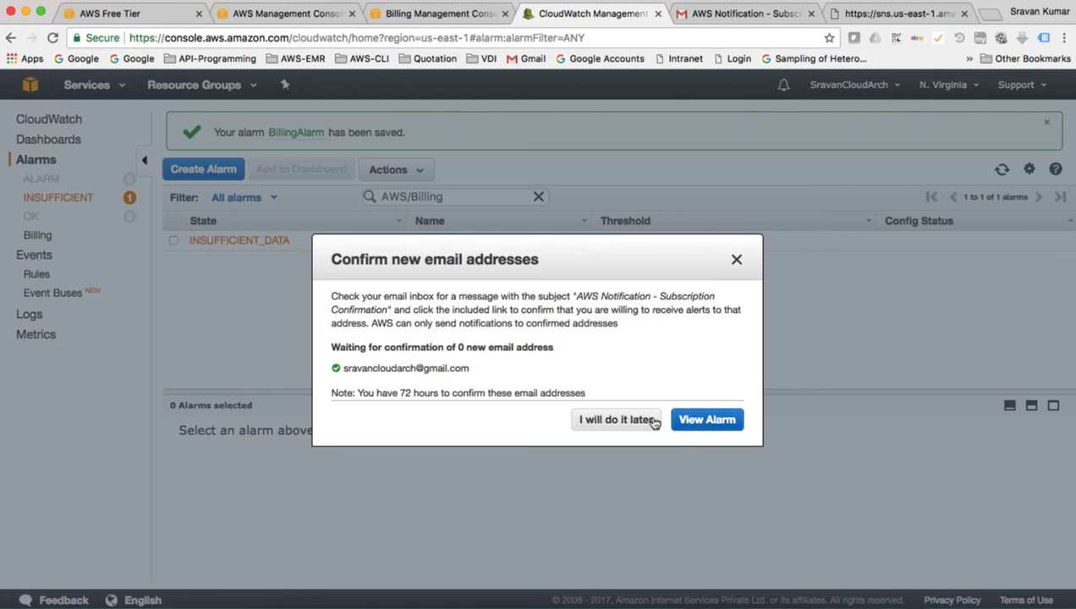
left_click(697, 421)
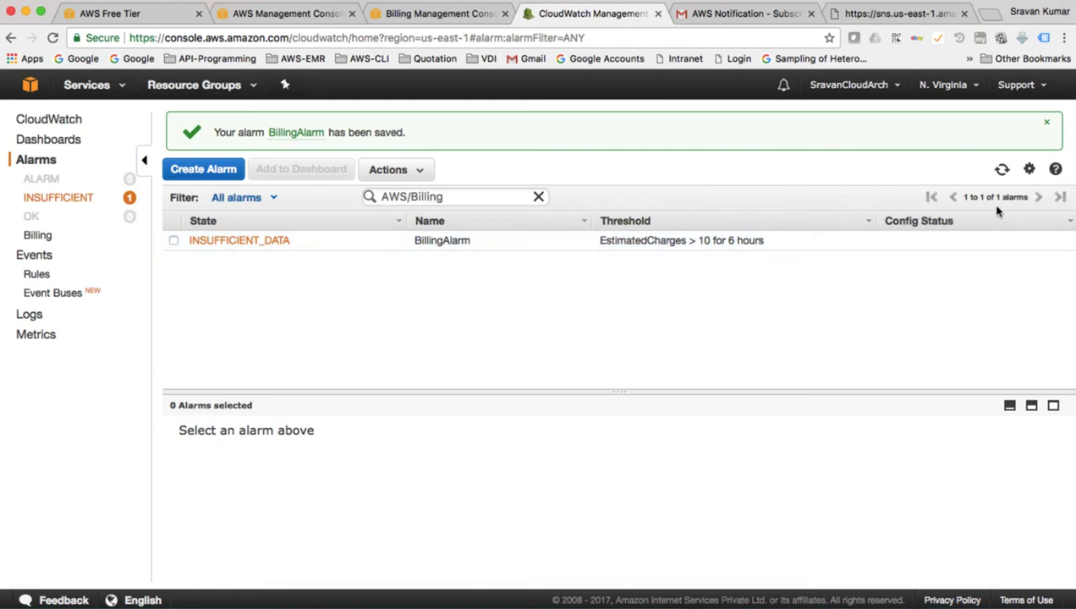
left_click(1002, 171)
left_click(1001, 171)
left_click(740, 17)
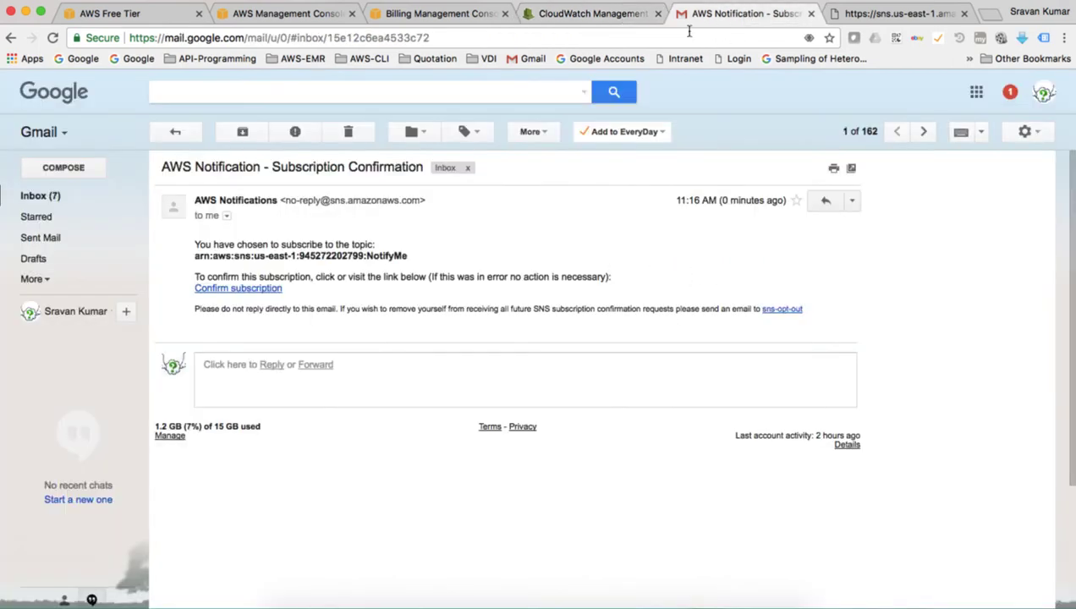
- Open the ALARM: BillingAlarm email and compare the 10.00 USD limit with 11.21 USD charges
left_click(175, 132)
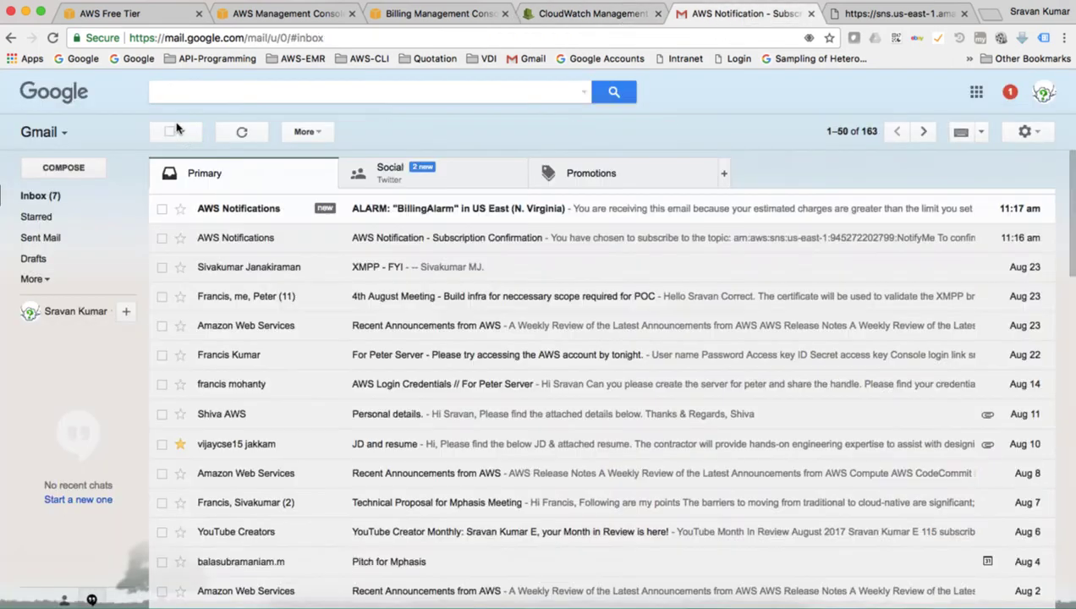
left_click(440, 218)
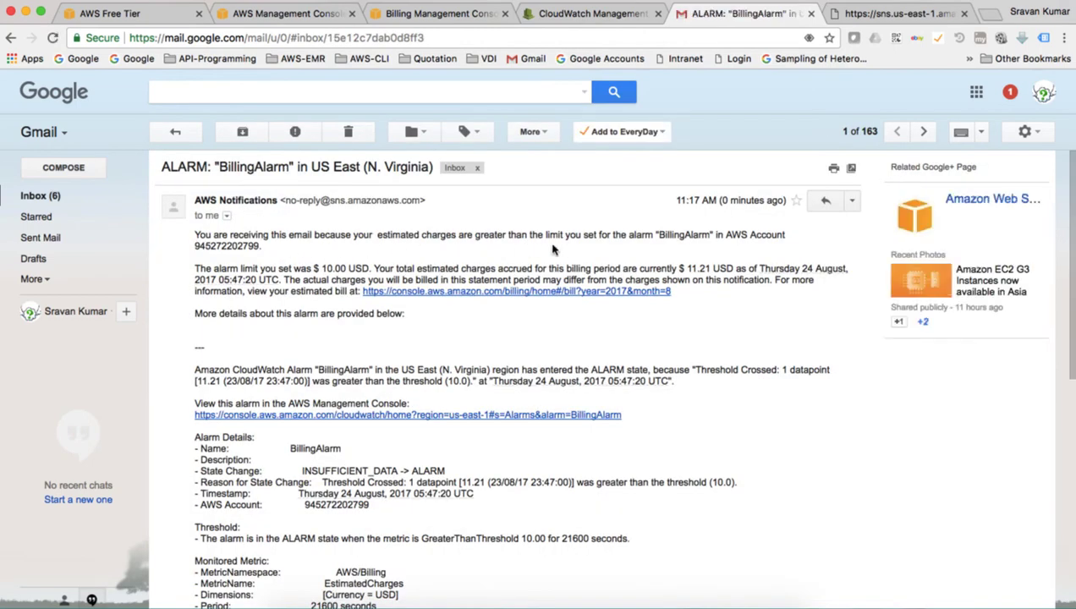
scroll(573, 245, "down", 1)
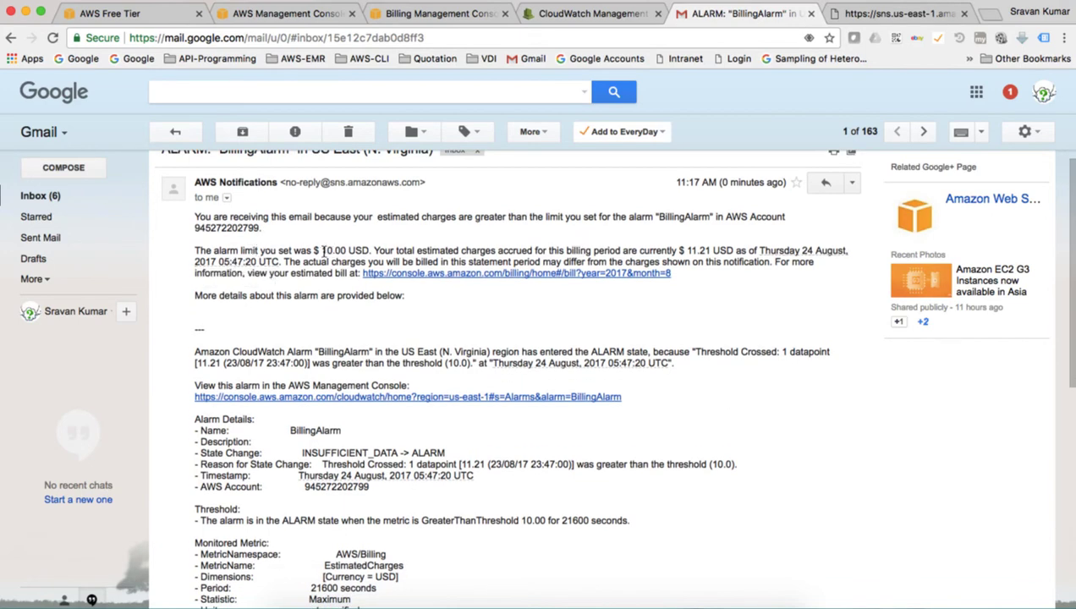
left_click_drag(323, 250, 367, 250)
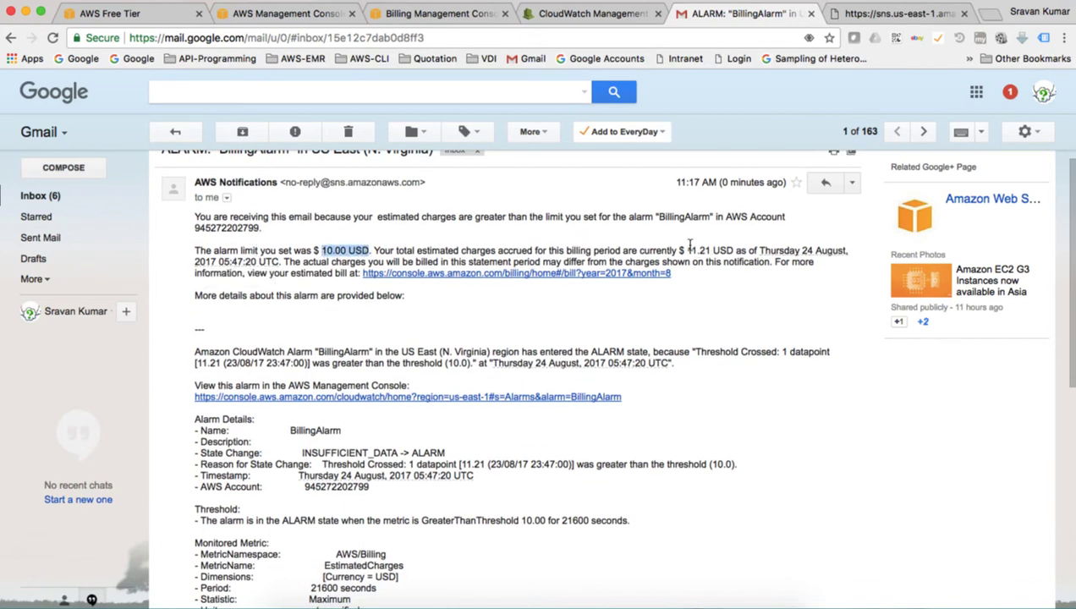
left_click_drag(685, 251, 715, 250)
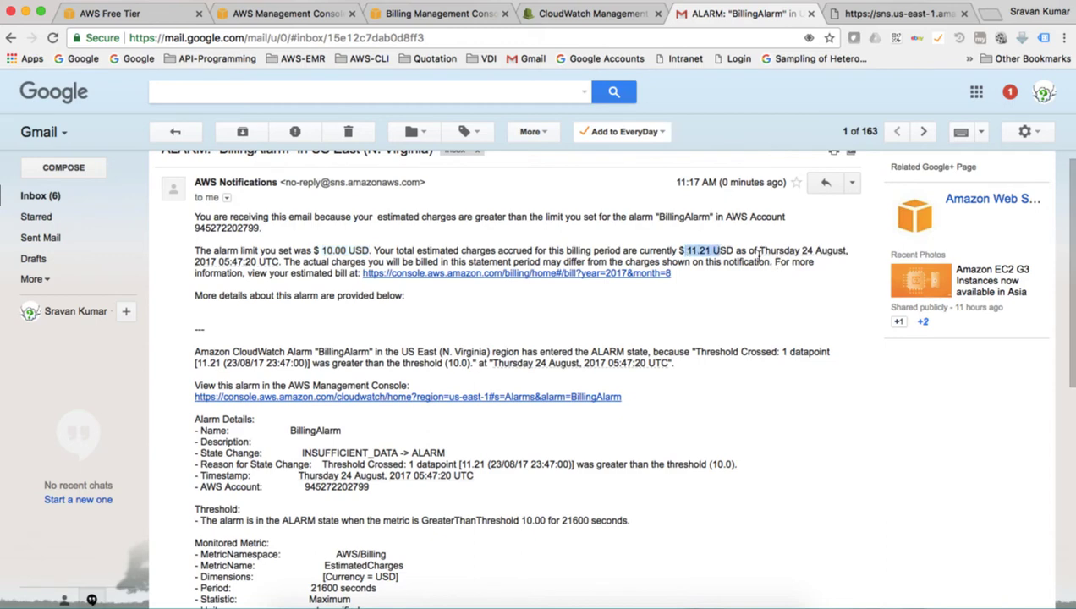
left_click(738, 302)
scroll(738, 301, "down", 3)
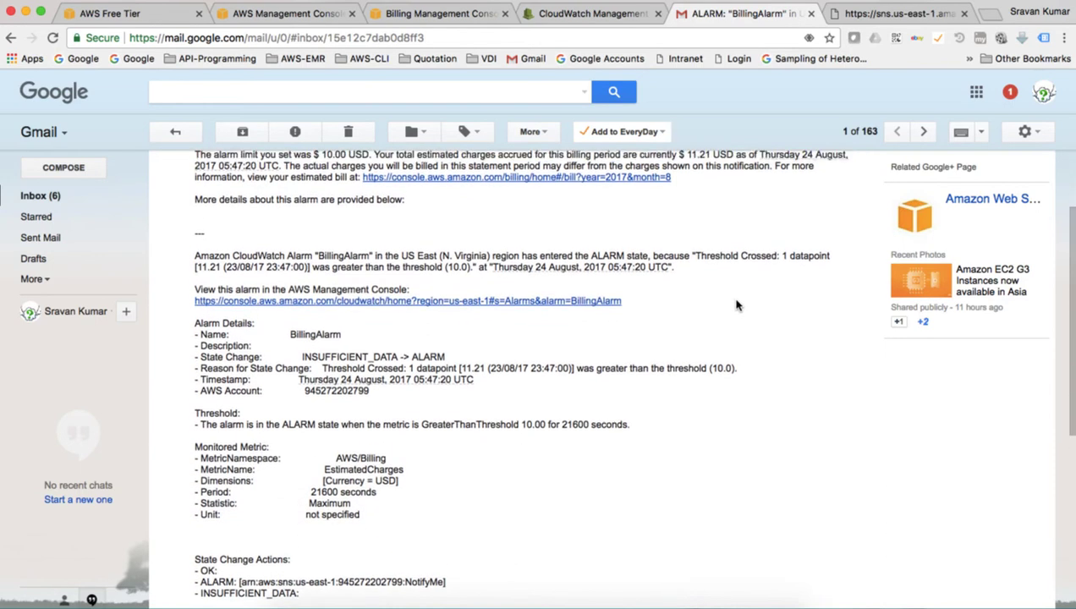
scroll(736, 301, "up", 4)
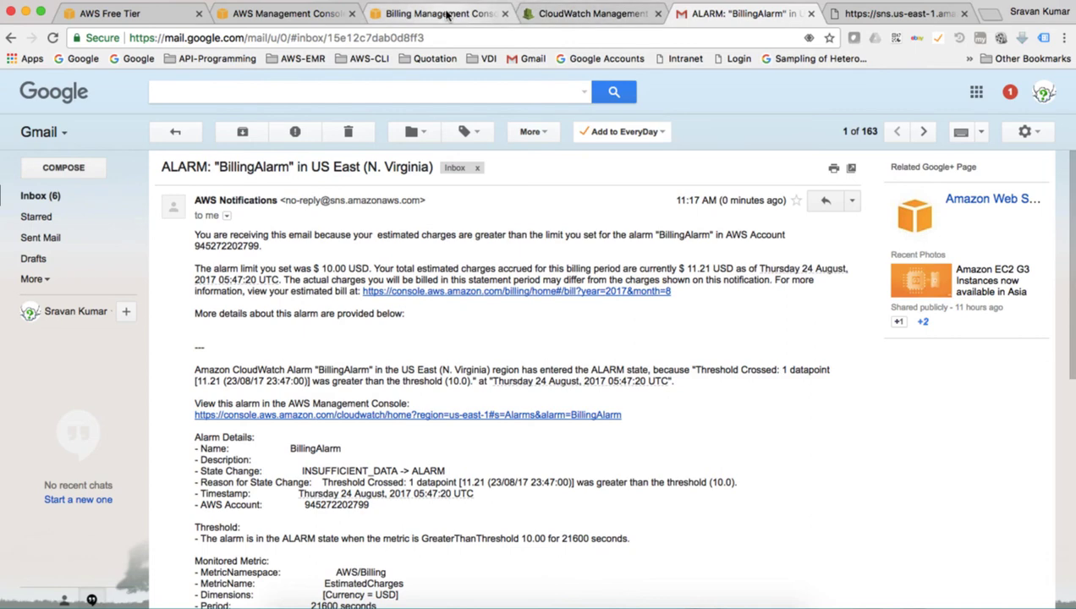
left_click(474, 18)
- Review the Billing Dashboard's 11.21 USD month-to-date spend, with EC2 at $9.44
left_click(912, 87)
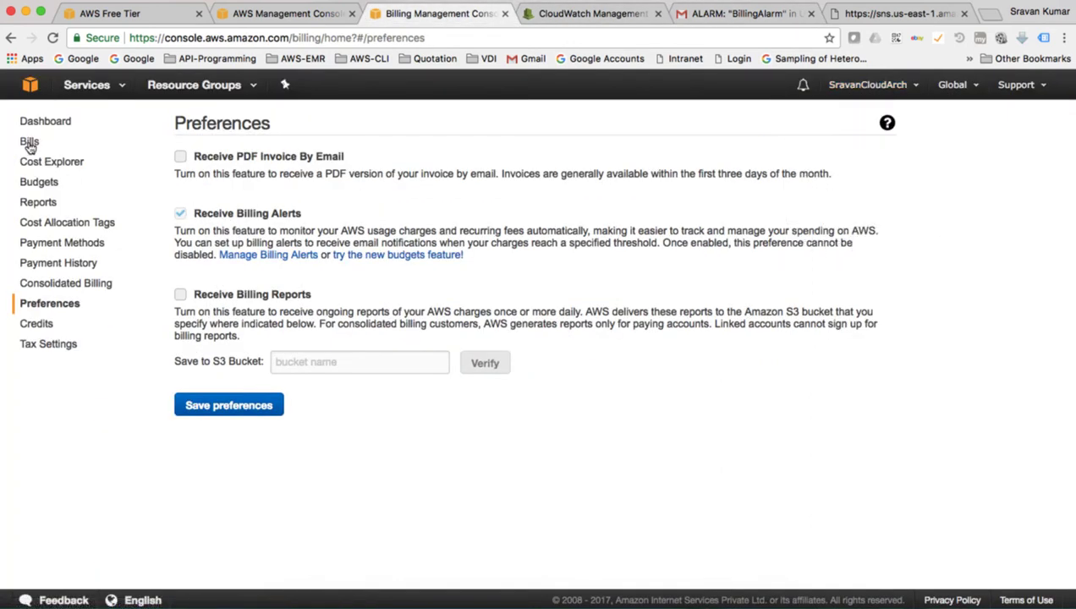
left_click(52, 124)
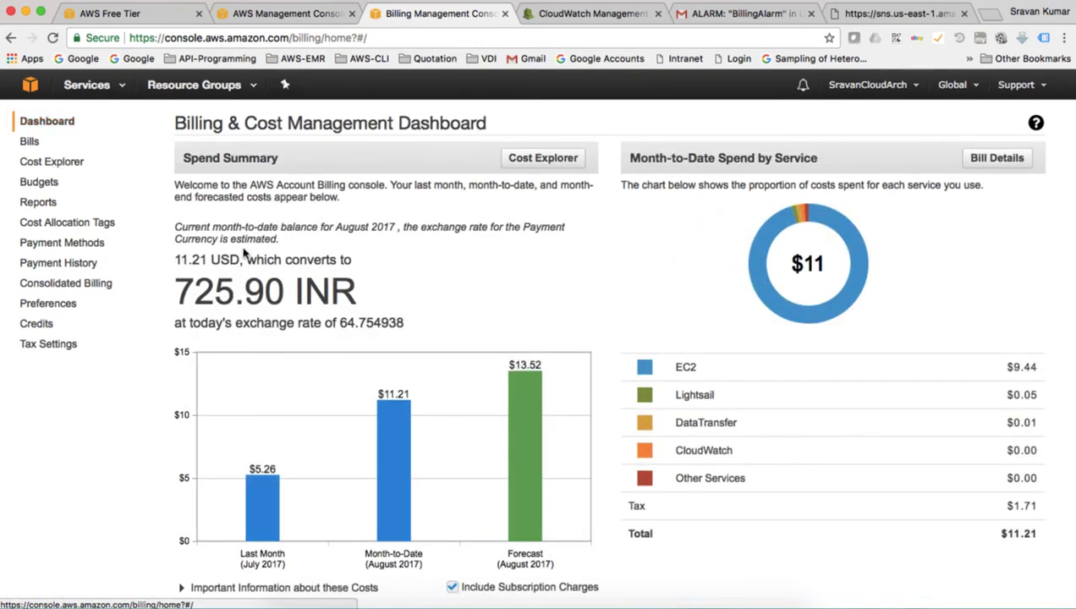
left_click_drag(178, 260, 249, 260)
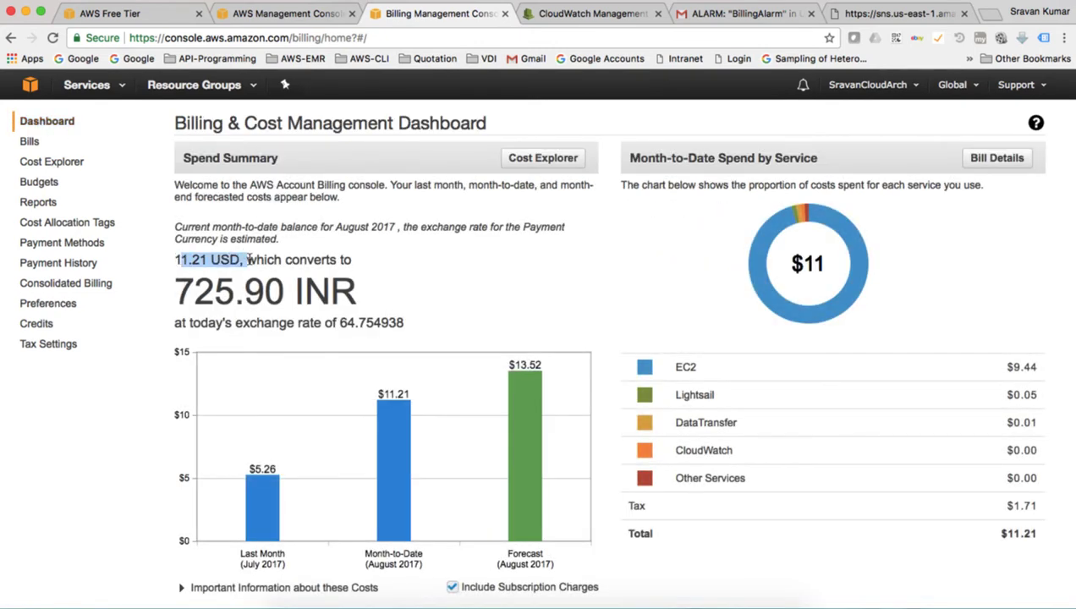
left_click(532, 283)
scroll(533, 281, "down", 2)
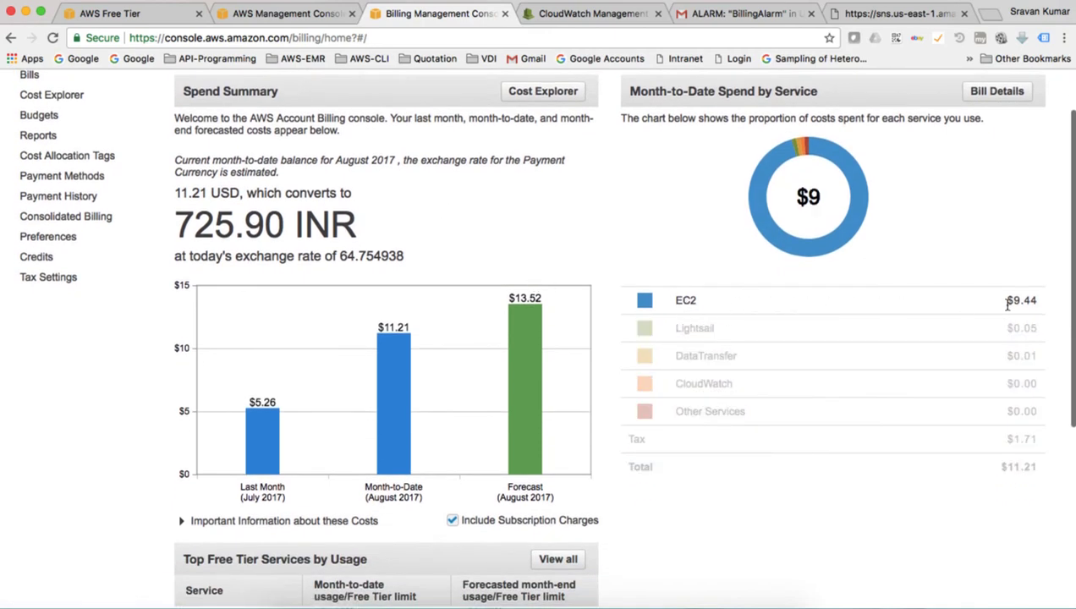
scroll(596, 452, "down", 3)
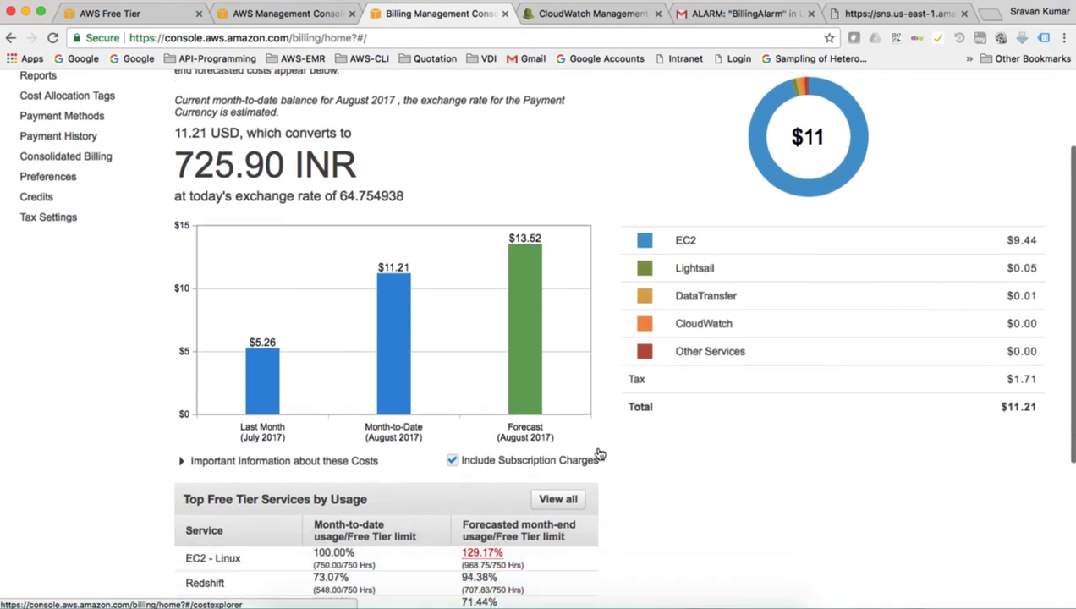
scroll(599, 454, "up", 5)
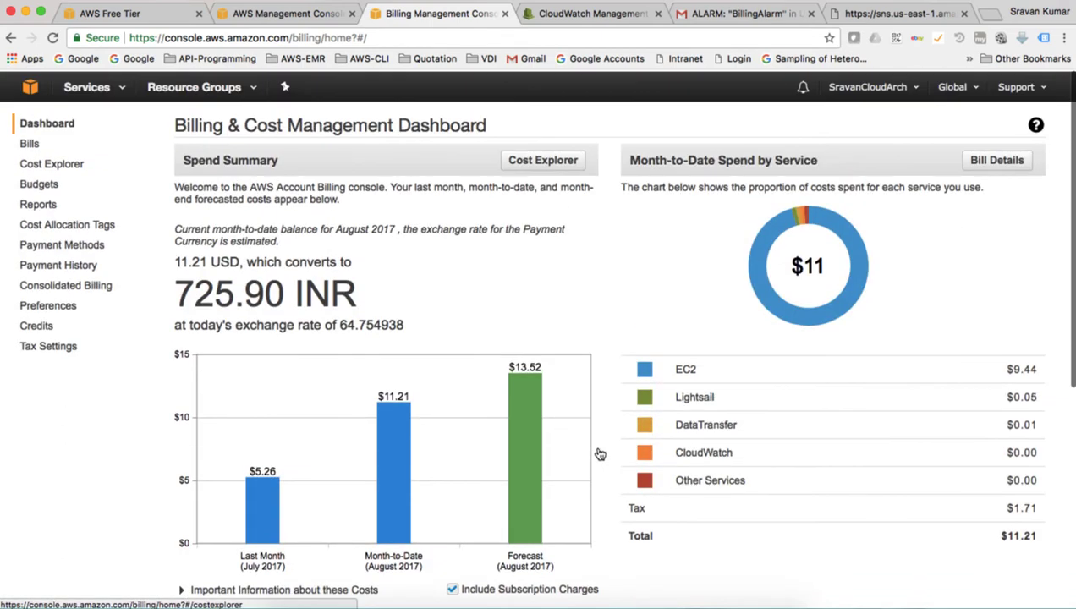
scroll(769, 349, "down", 1)
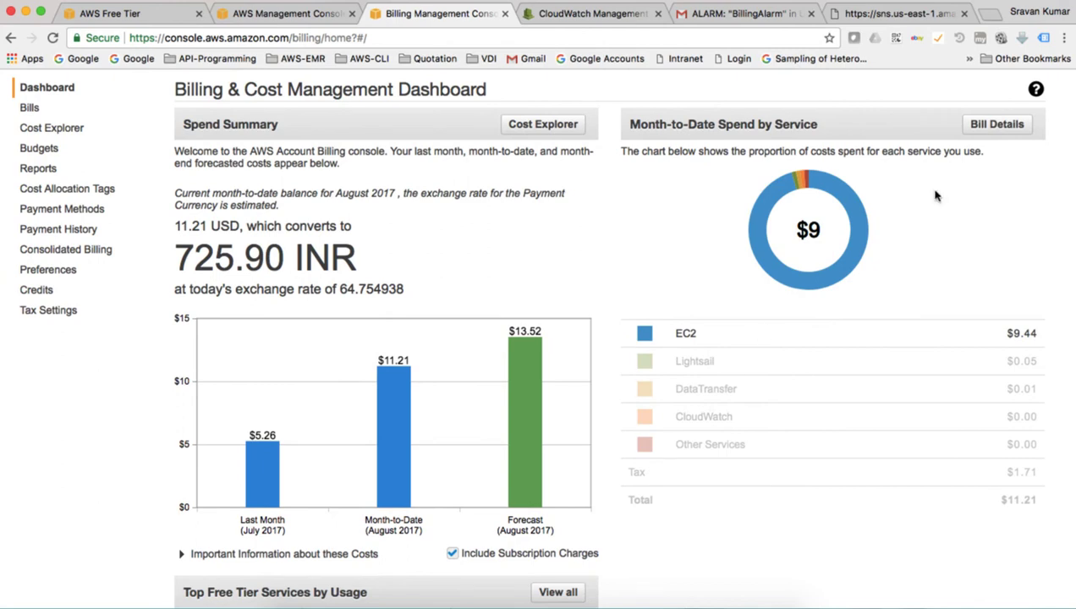
left_click(998, 125)
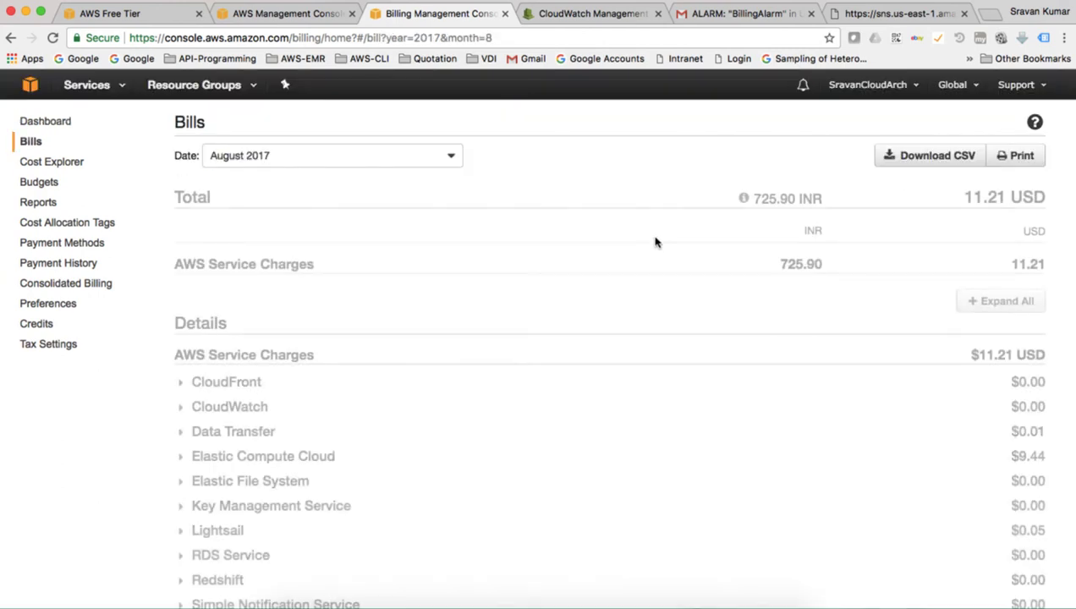
- Expand Elastic Compute Cloud and its US East (Northern Virginia) Region charges in the August 2017 bill
scroll(509, 315, "down", 3)
scroll(509, 316, "down", 1)
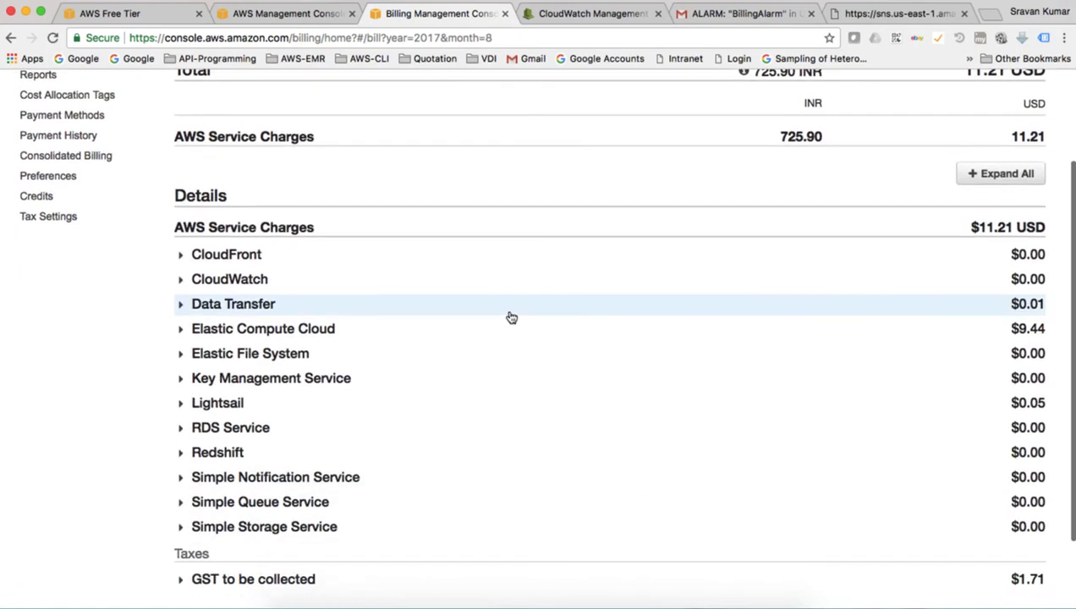
left_click(183, 331)
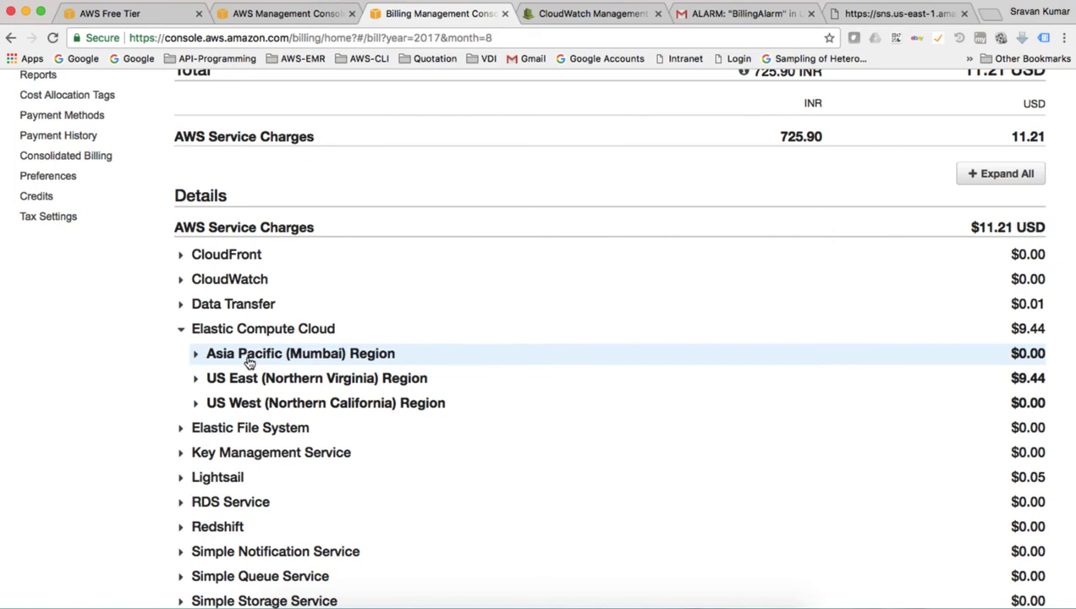
left_click(196, 379)
scroll(360, 476, "down", 1)
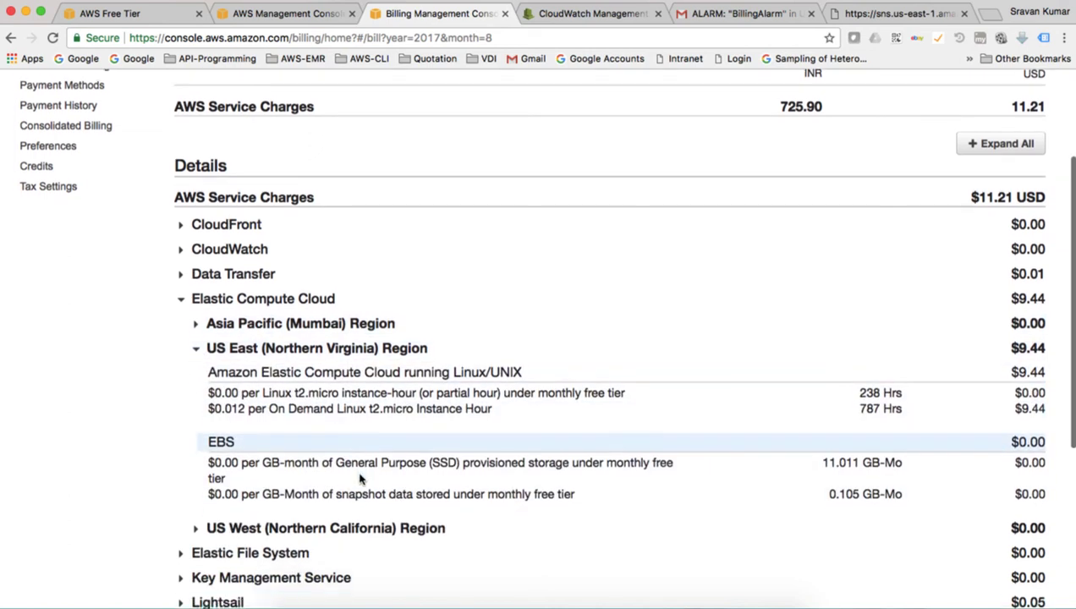
scroll(360, 475, "up", 2)
scroll(360, 475, "up", 2)
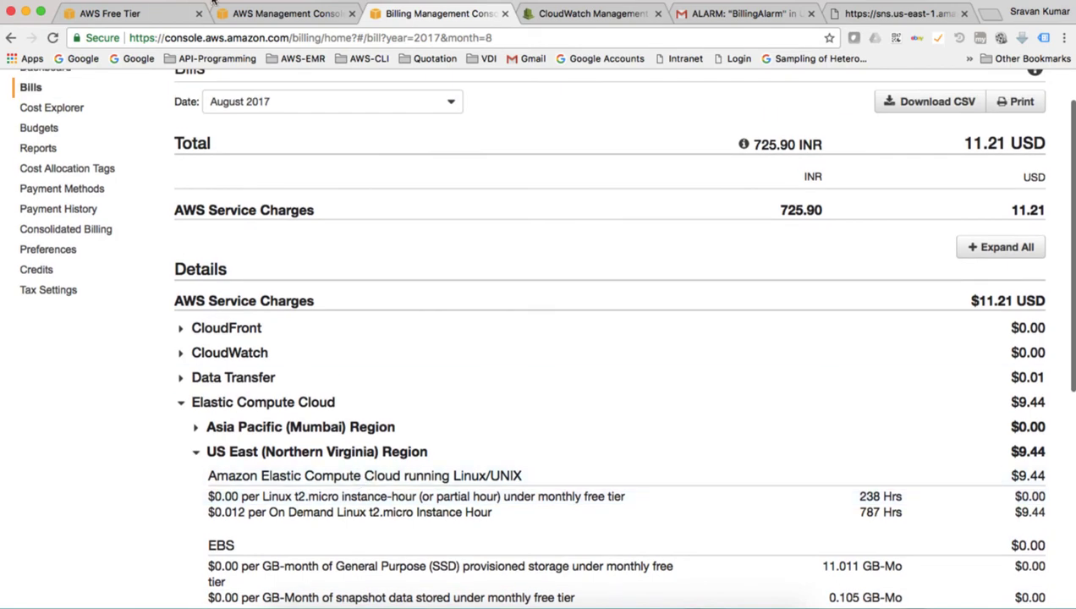
left_click(249, 15)
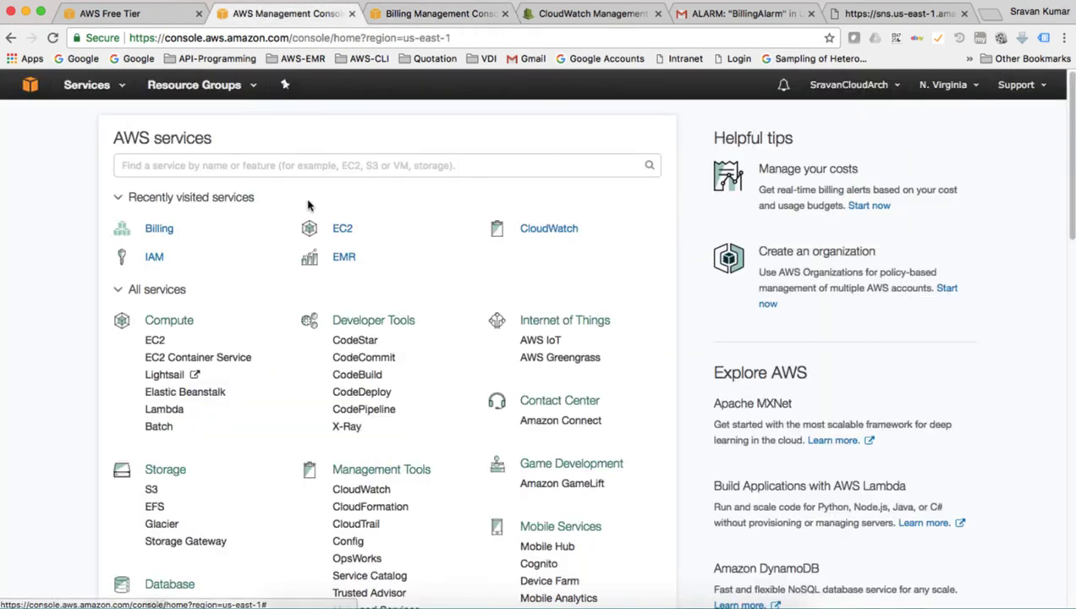
- Check EC2 Running Instances in US East, then go back to the CloudWatch alarms list
left_click(344, 229)
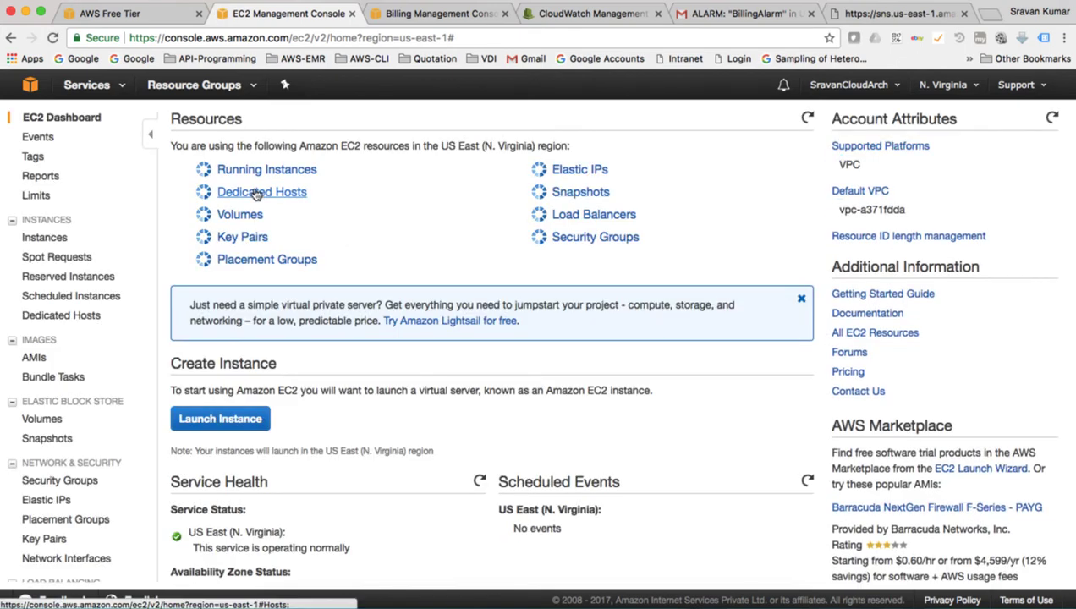
left_click(276, 174)
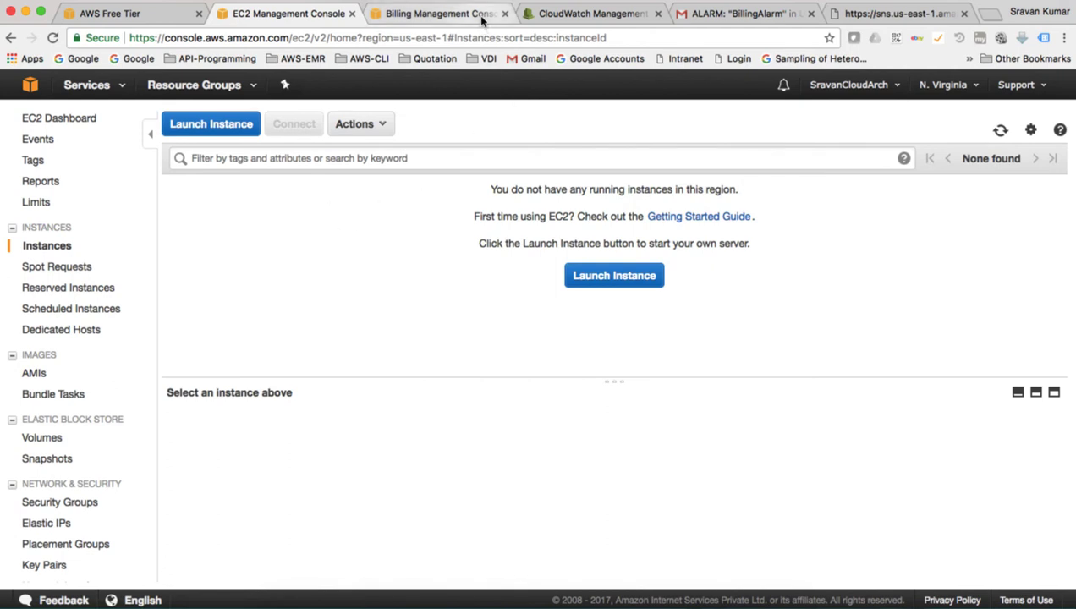
left_click(587, 16)
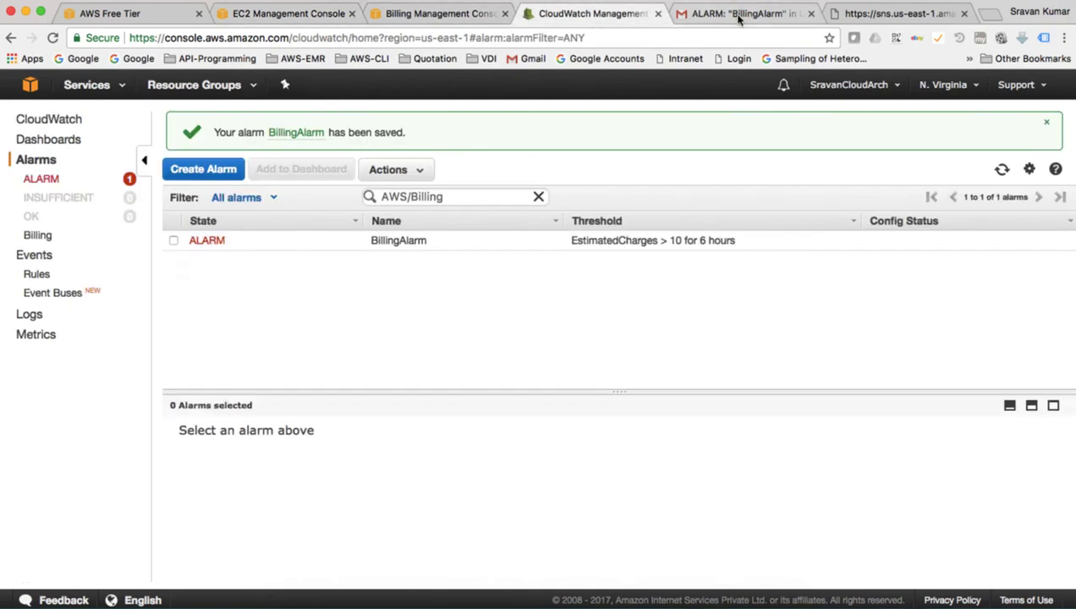
- Glance at the Gmail alarm email, then go back to BillingAlarm's details in CloudWatch
left_click(741, 15)
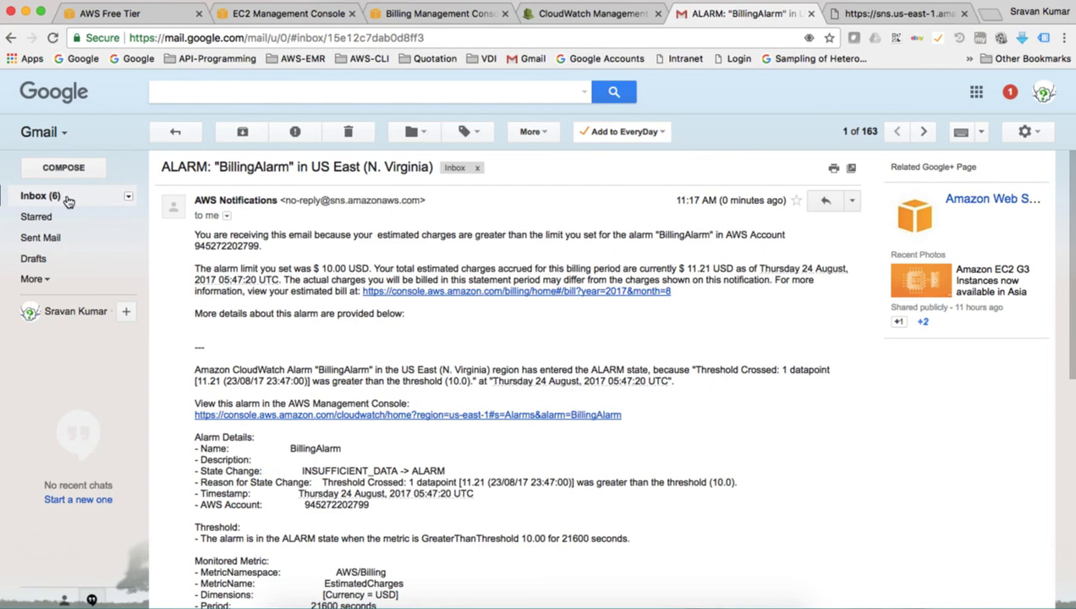
left_click(588, 14)
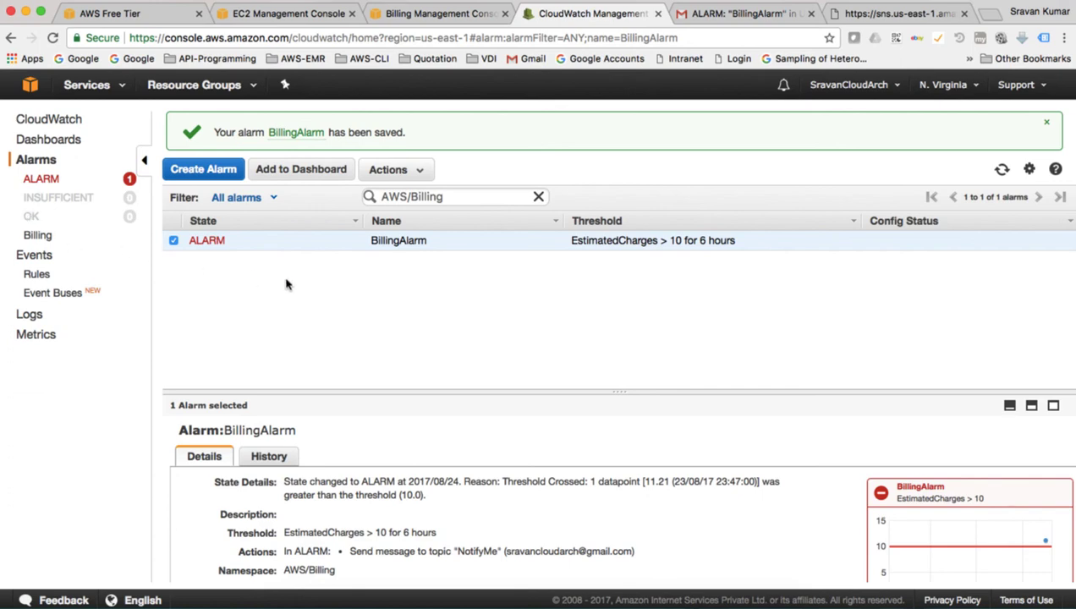
- Modify BillingAlarm so it triggers when EstimatedCharges exceed 15 USD instead of 10, and save
left_click(409, 176)
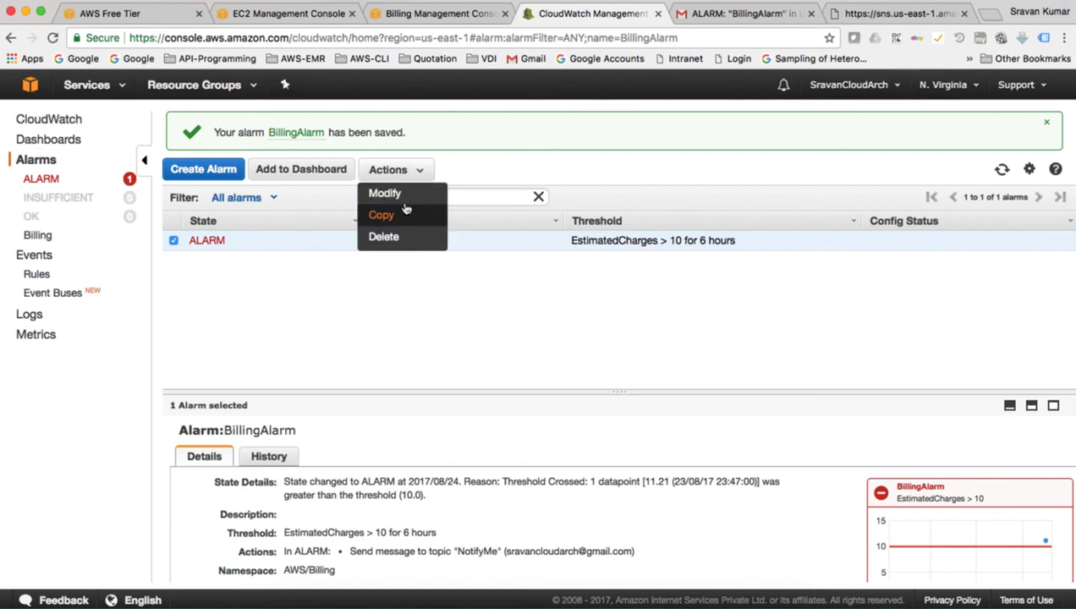
left_click(407, 198)
left_click_drag(392, 307, 407, 308)
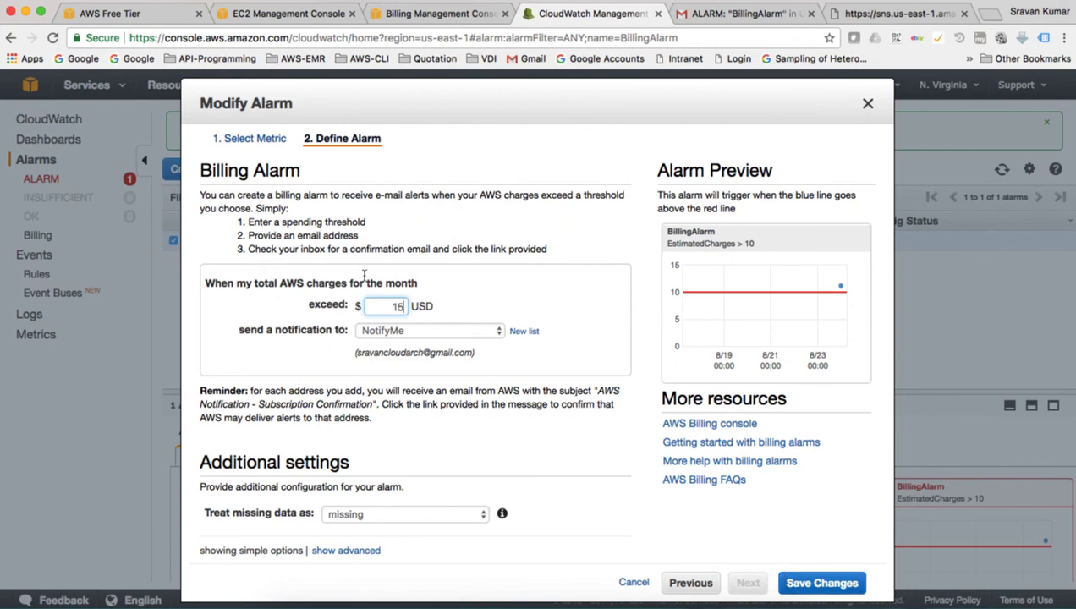
left_click(797, 584)
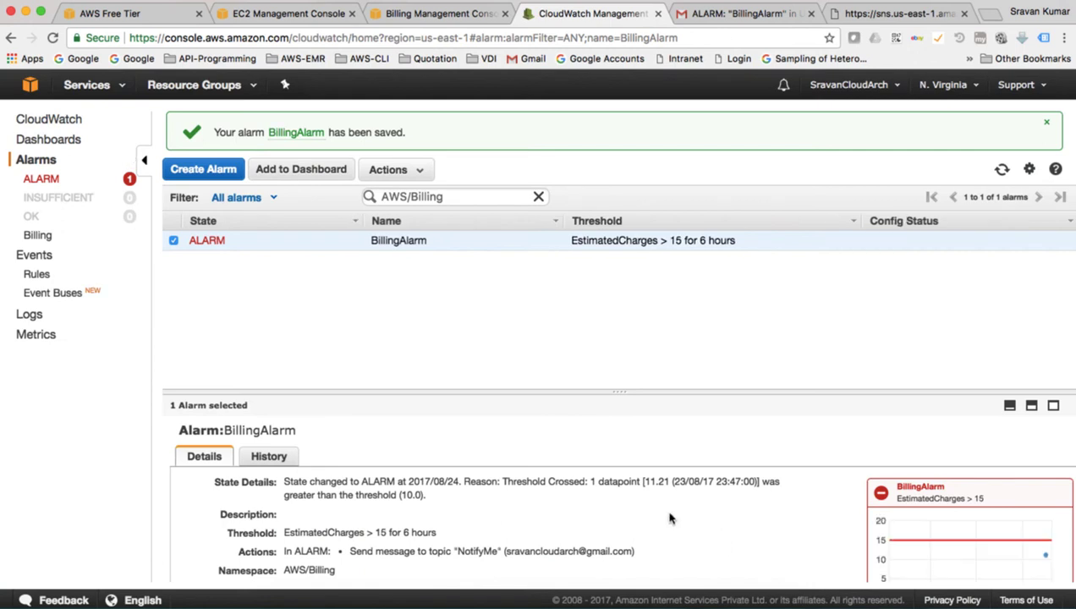
- Refresh the alarms list until BillingAlarm shows OK, confirming the 11.21 datapoint is below 15
left_click(1001, 170)
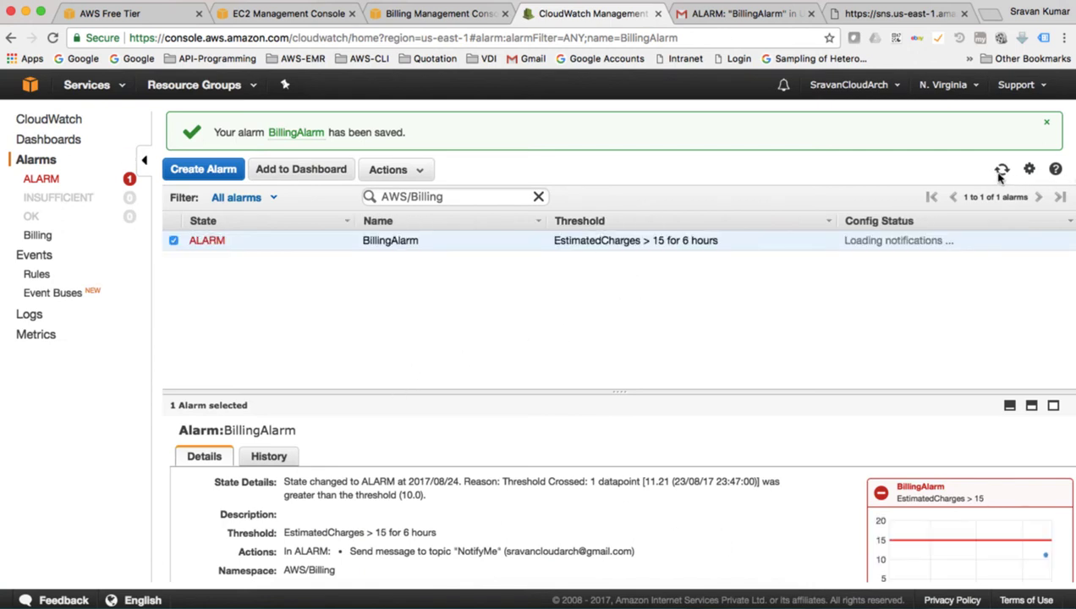
left_click(1002, 171)
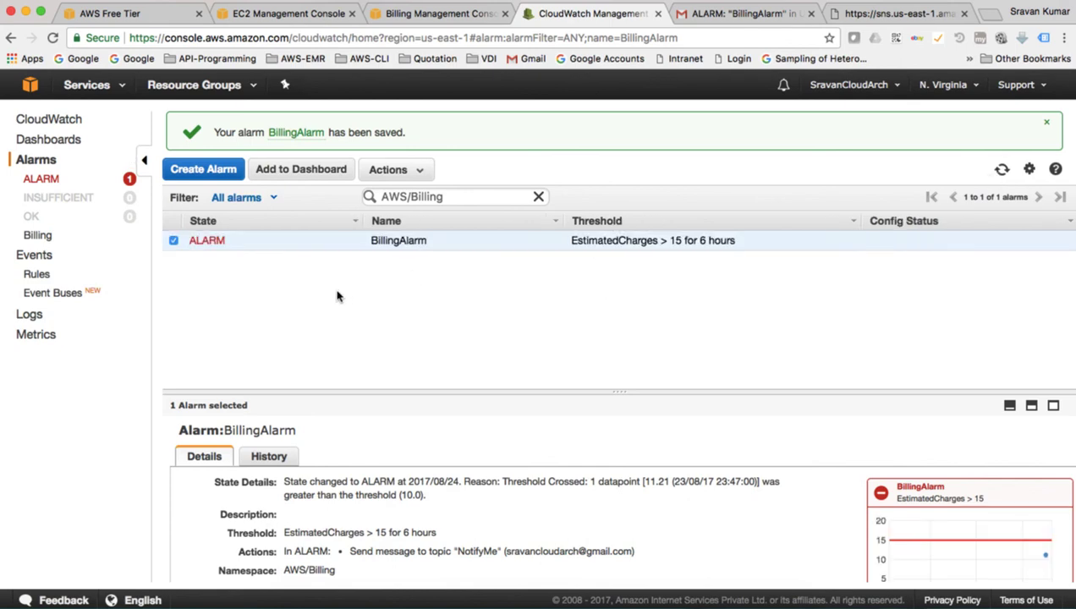
key("super+Tab")
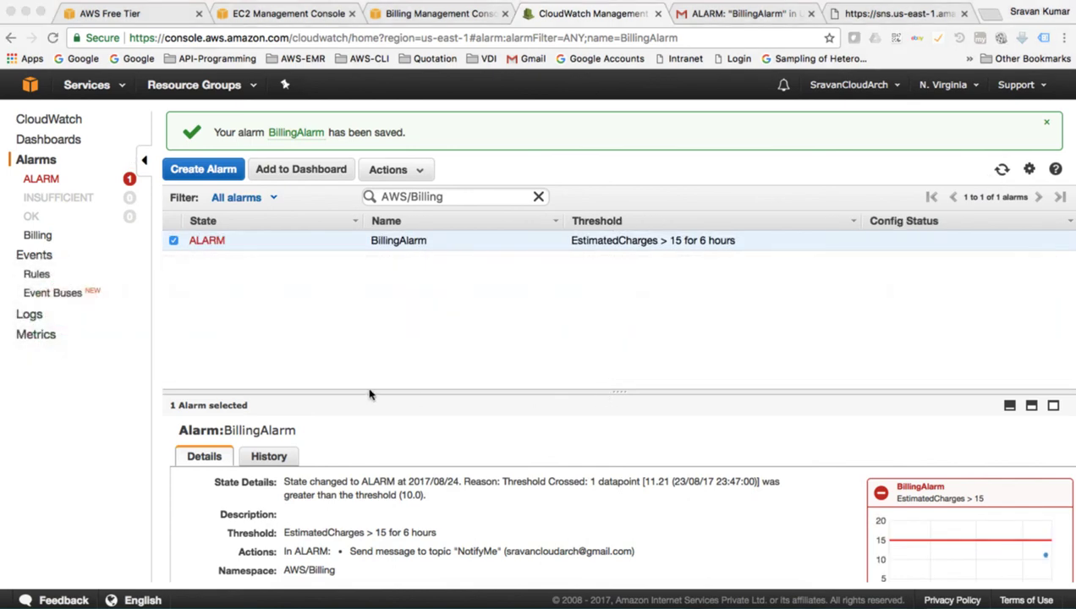
left_click(705, 1)
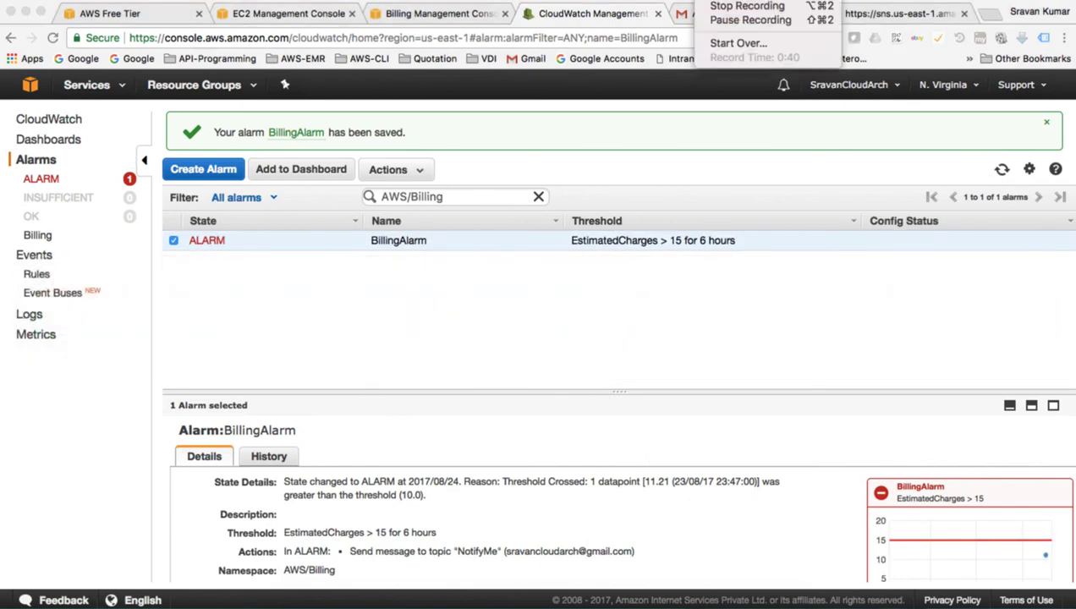
left_click(728, 31)
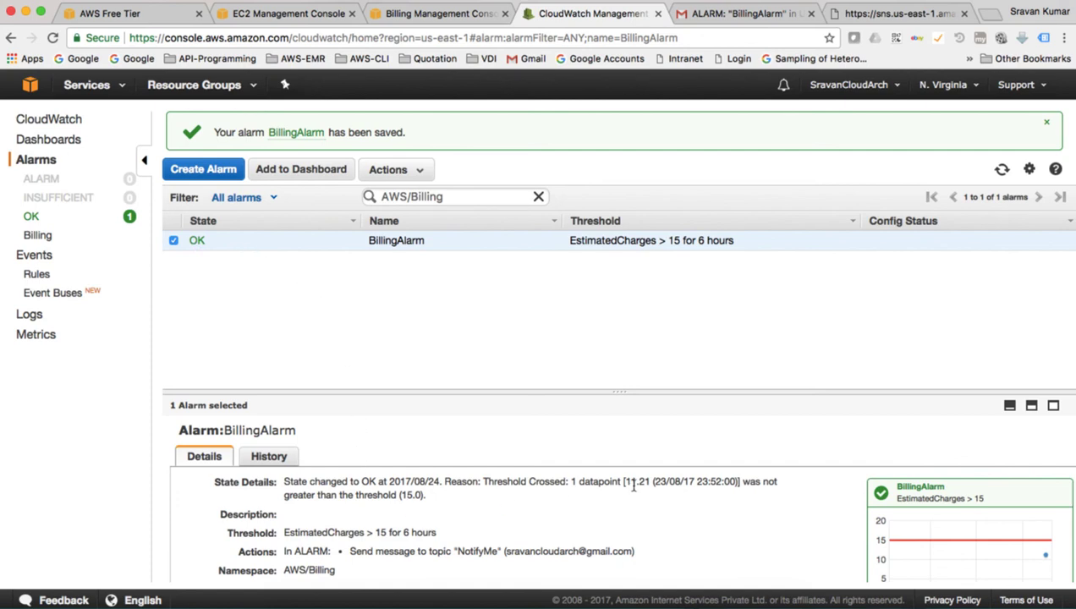
left_click_drag(625, 481, 647, 481)
left_click(529, 330)
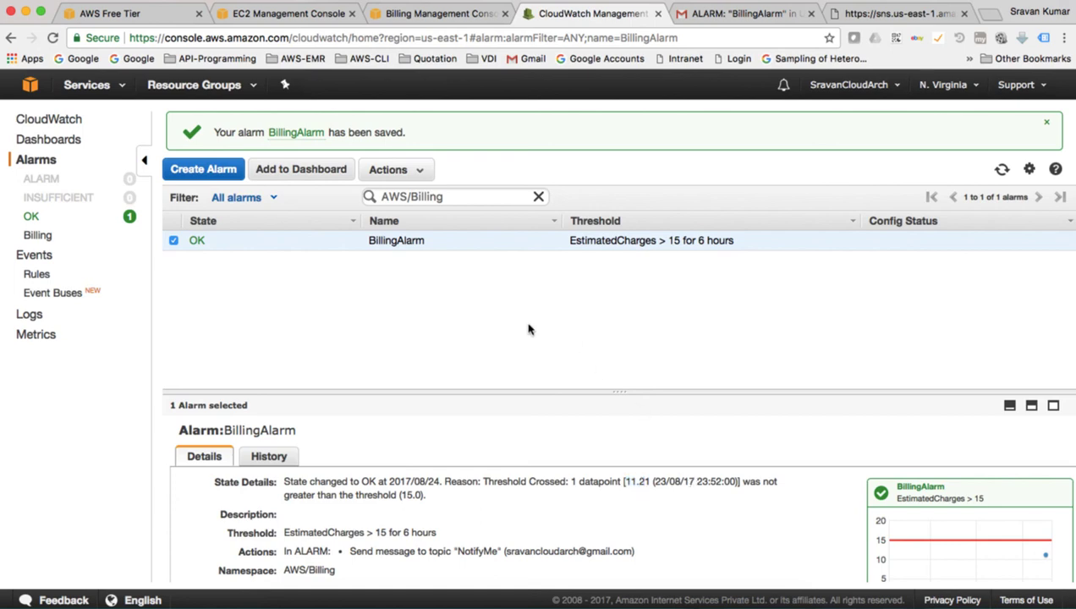